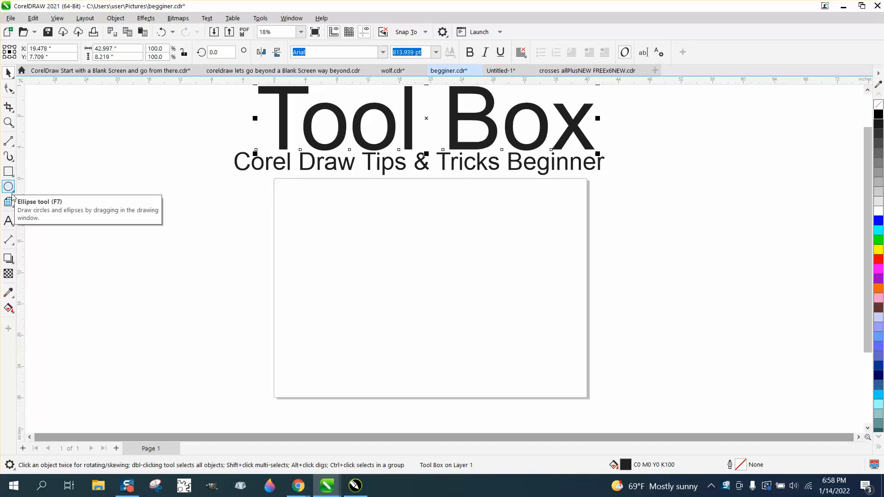
Draw a five-sided polygon about 12 inches wide centred on the page, and add vertical and horizontal guidelines crossing at X 20, Y -14
click(14, 210)
click(33, 202)
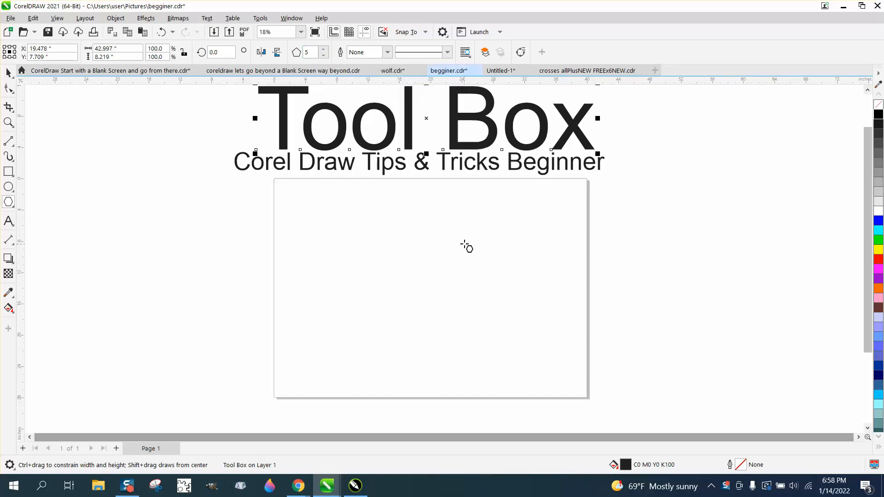
drag(465, 240, 370, 331)
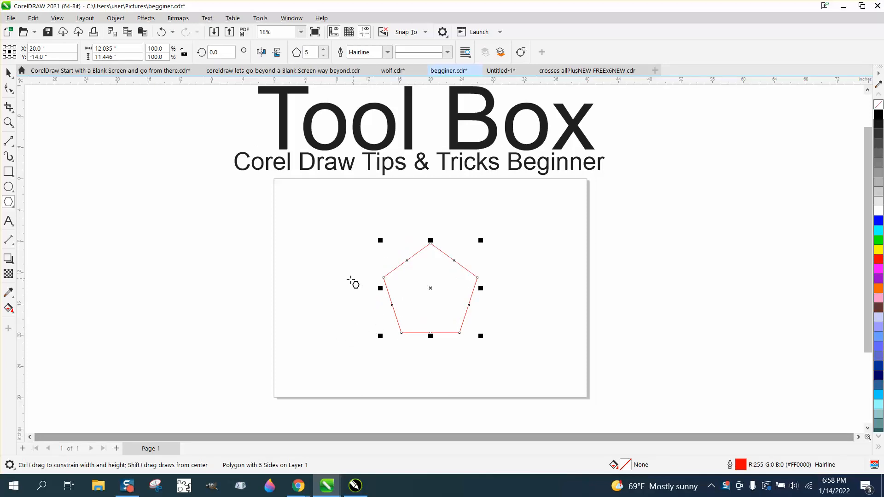
drag(21, 166, 431, 208)
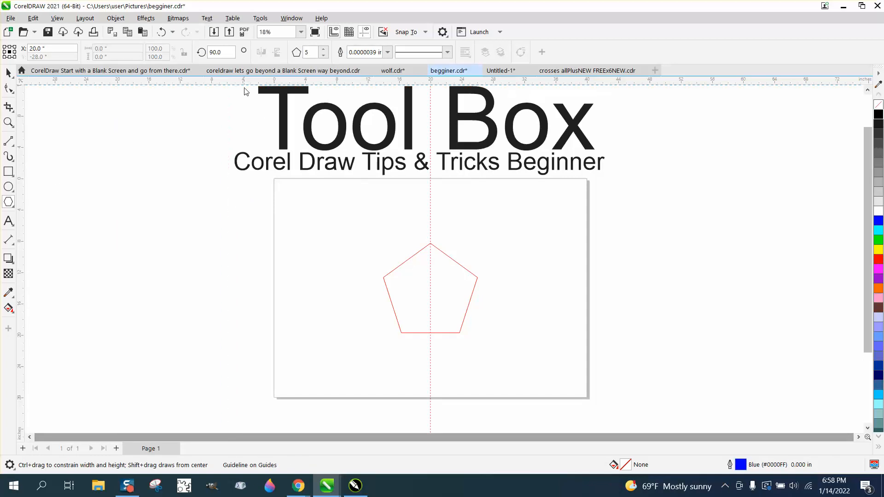
drag(247, 82, 443, 288)
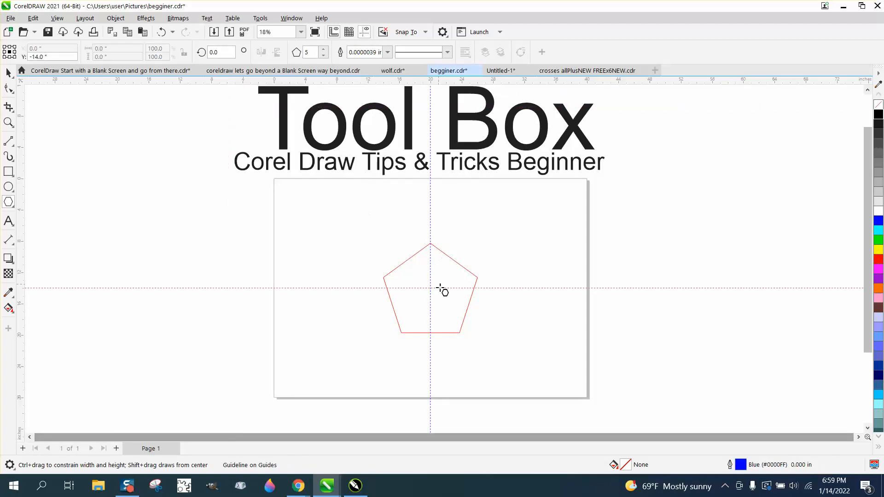
Draw two 2-point lines joining edge midpoints of the pentagon to their opposite corners, and undo both lines
click(8, 122)
drag(537, 364, 538, 364)
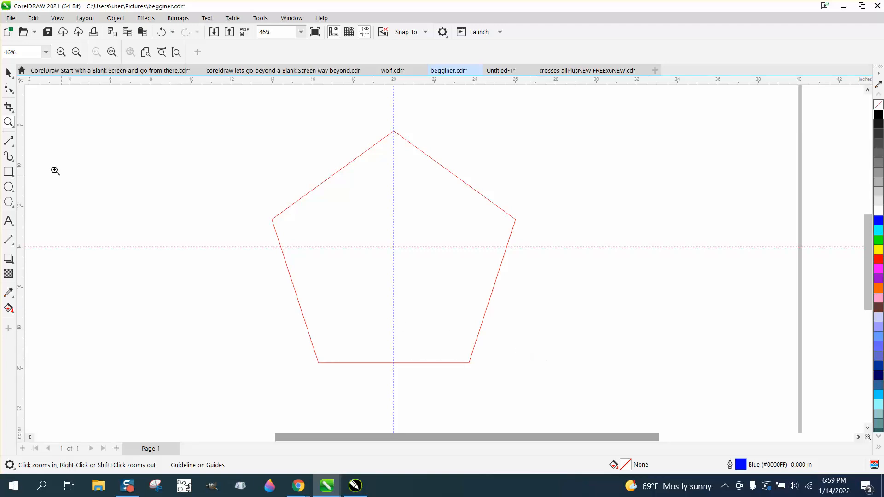
click(8, 72)
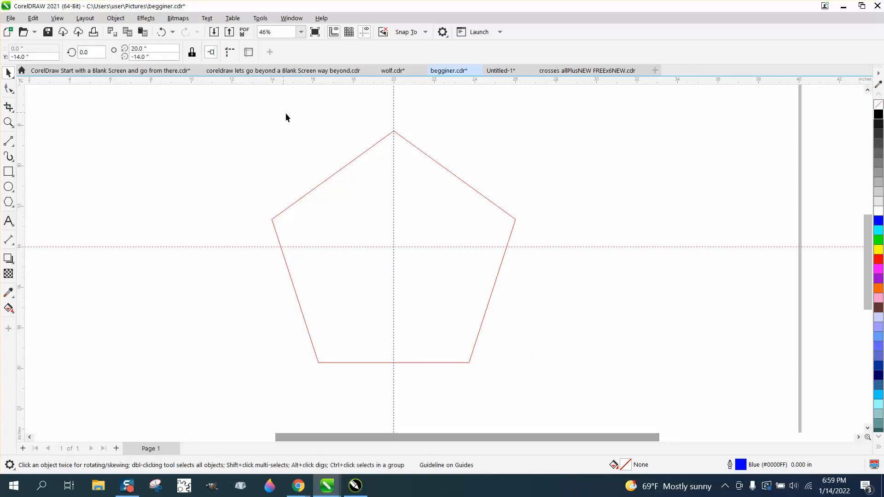
click(361, 154)
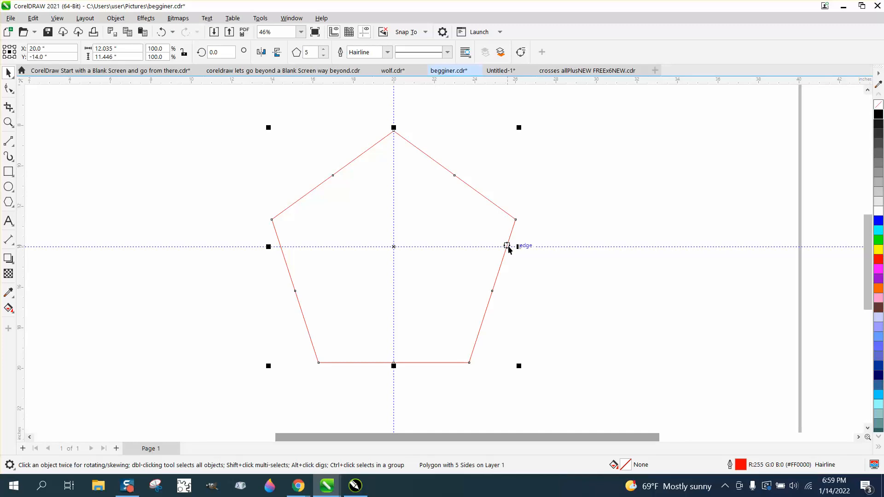
click(9, 141)
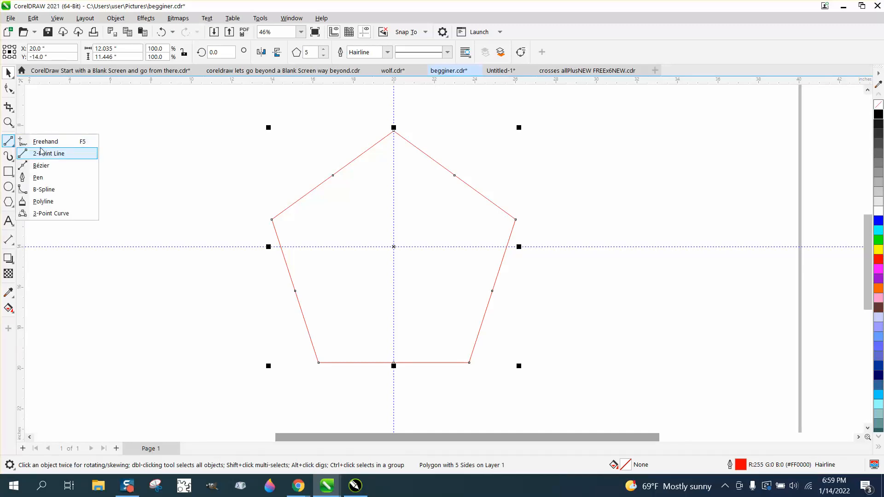
click(47, 154)
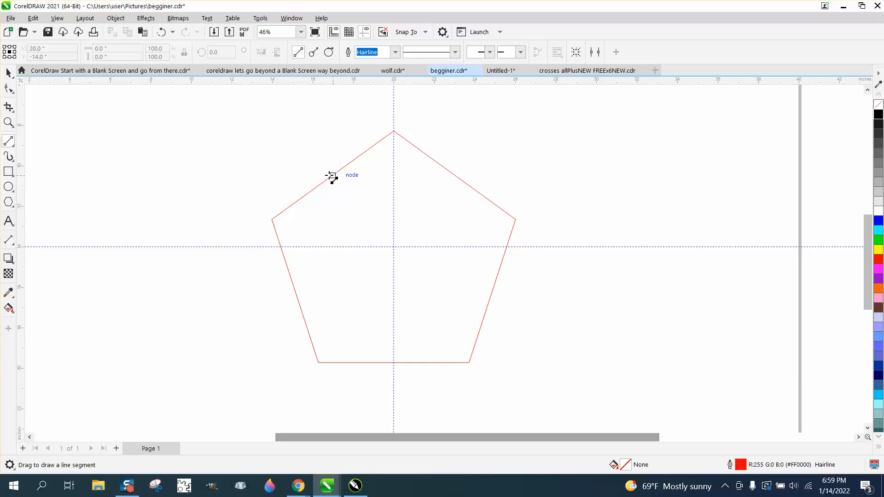
drag(334, 176, 469, 362)
drag(516, 220, 295, 292)
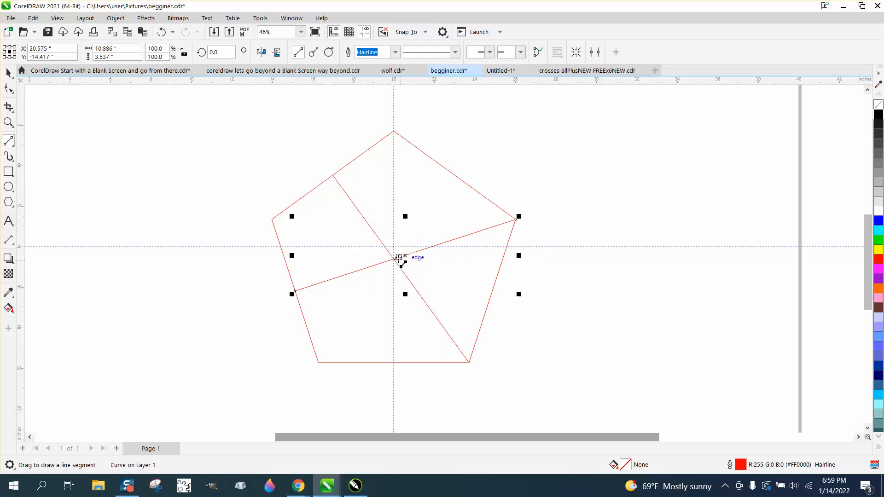
click(160, 33)
click(160, 34)
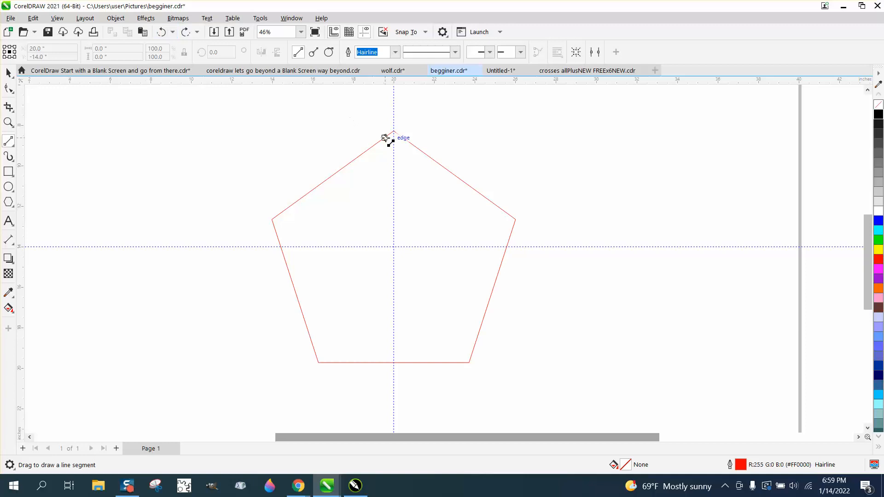
Set the polygon's number of sides to 6 and centre it on the page
key(space)
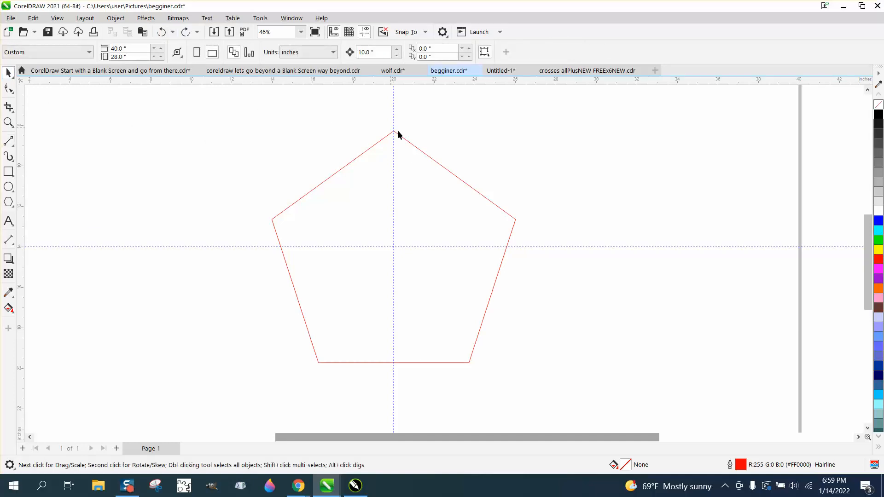
click(421, 152)
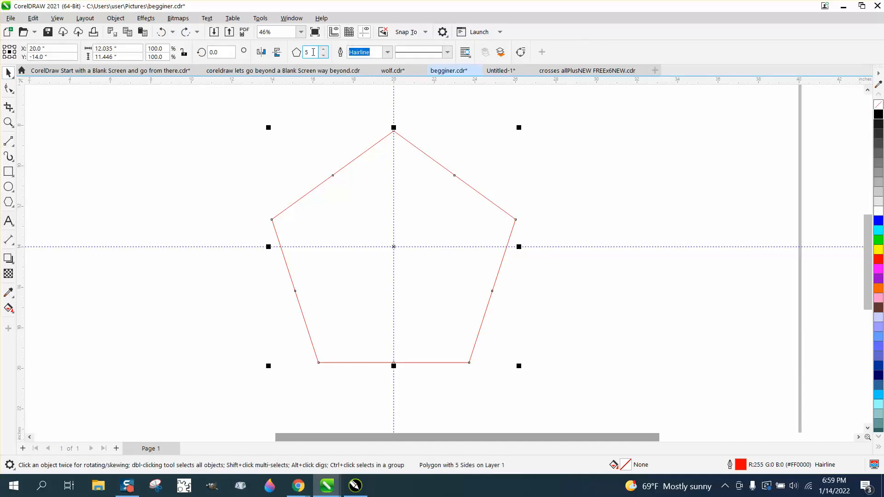
text(6)
key(Return)
key(p)
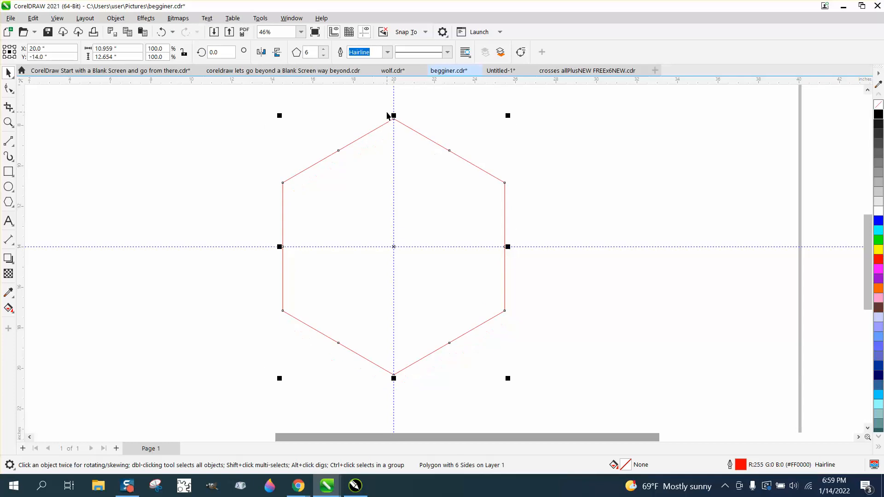
Set the polygon back to 5 sides and rotate it to about 297 degrees around the guideline intersection
click(324, 55)
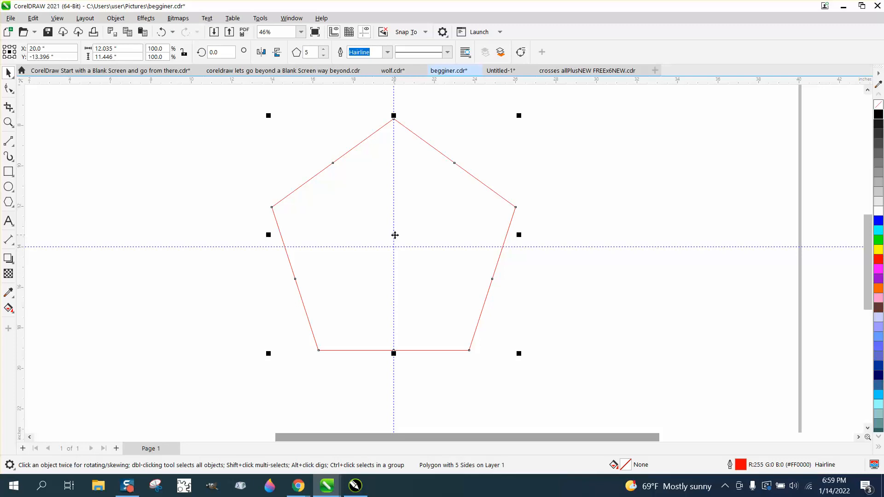
click(395, 235)
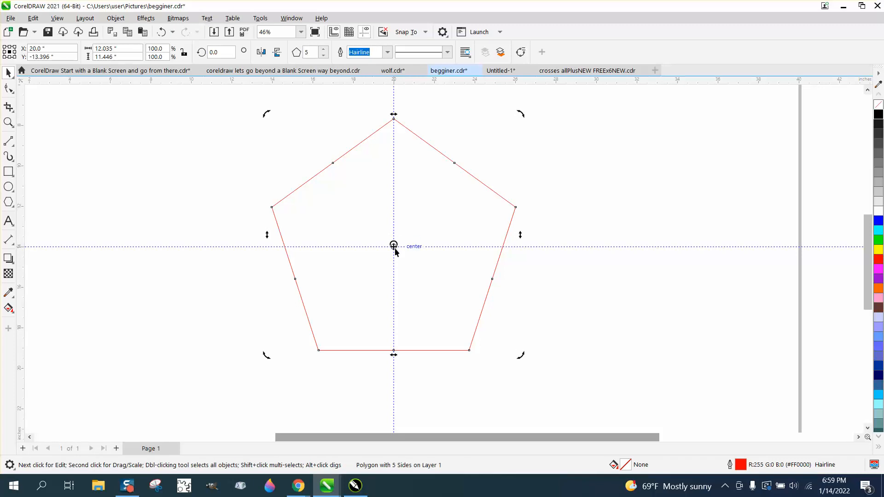
click(437, 176)
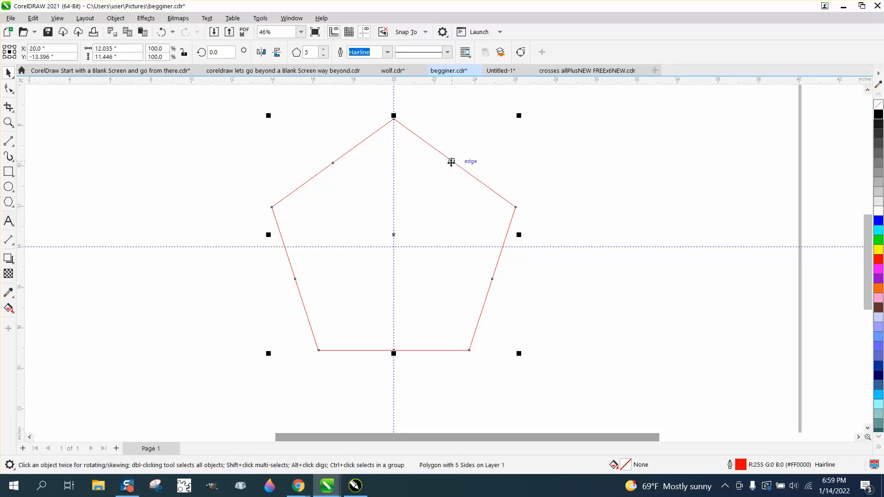
click(452, 161)
drag(520, 117, 454, 262)
Replace the pentagon with a 50-sided polygon about 7.9 inches wide, centred on the guideline intersection
key(Delete)
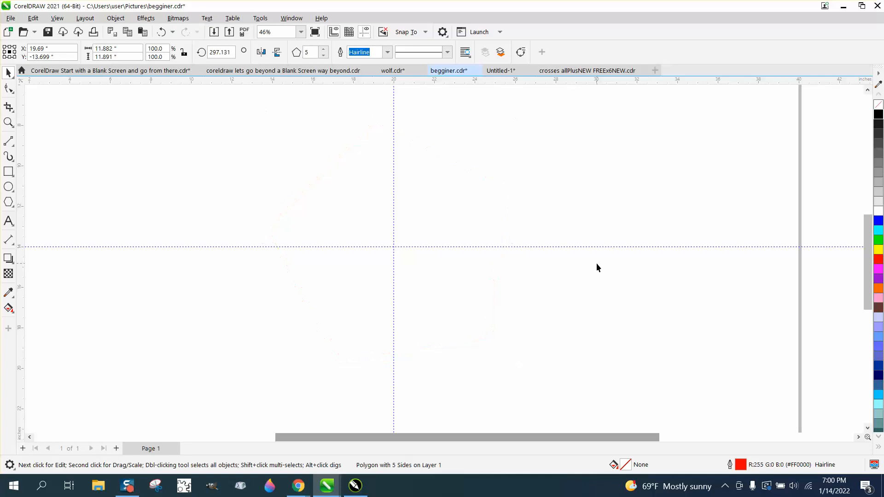
click(14, 206)
click(44, 203)
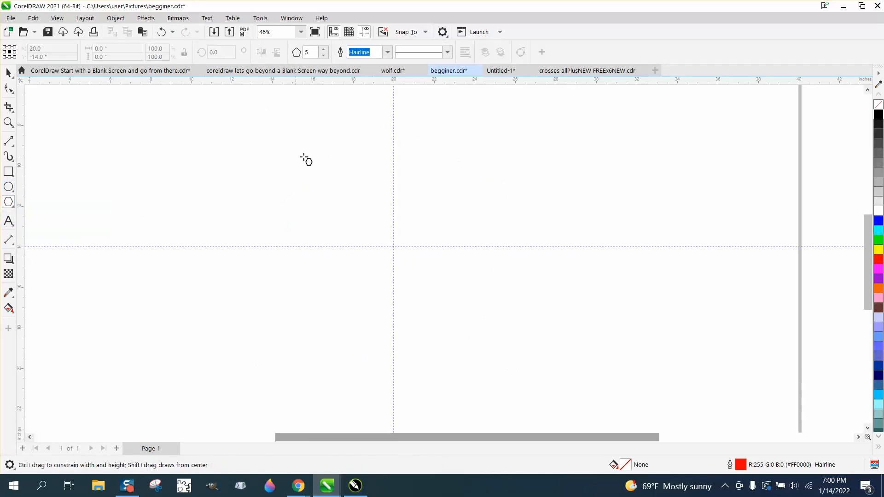
click(310, 52)
text(5)
drag(461, 163, 302, 302)
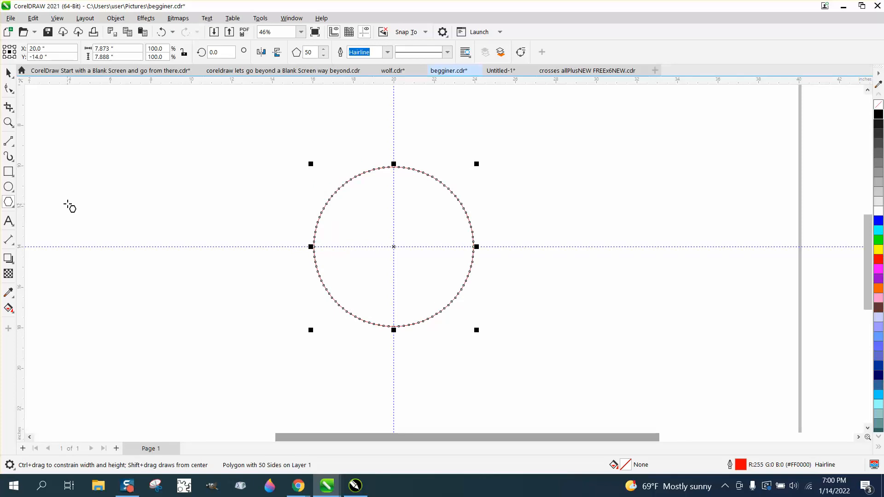
Pull a midpoint node of the 50-sided polygon inward with the Shape tool to form spikes around the circle
click(12, 123)
drag(369, 150, 507, 236)
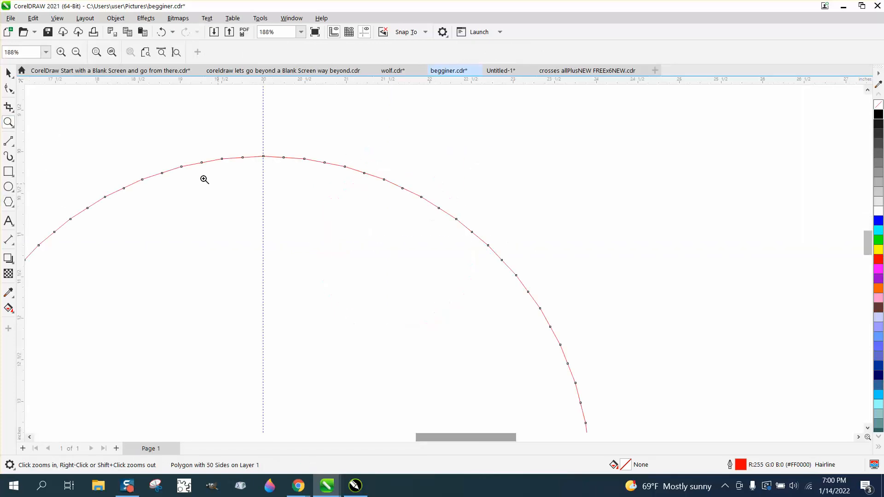
click(10, 90)
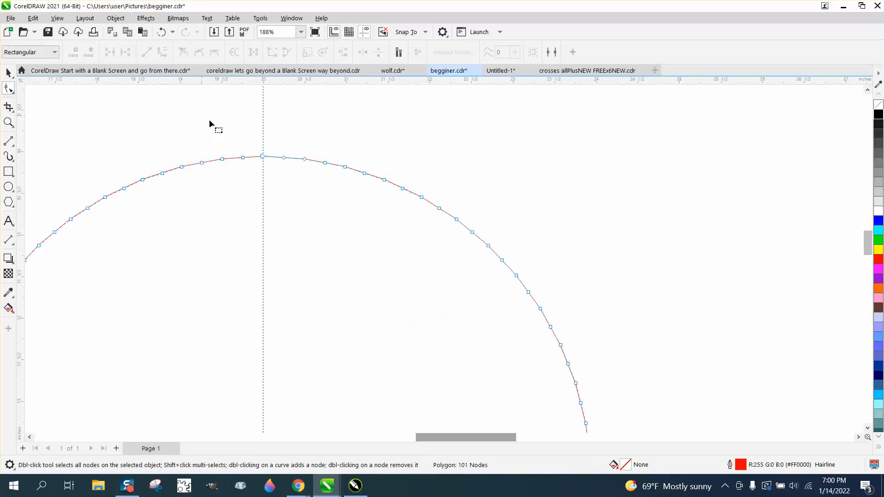
drag(284, 158, 255, 295)
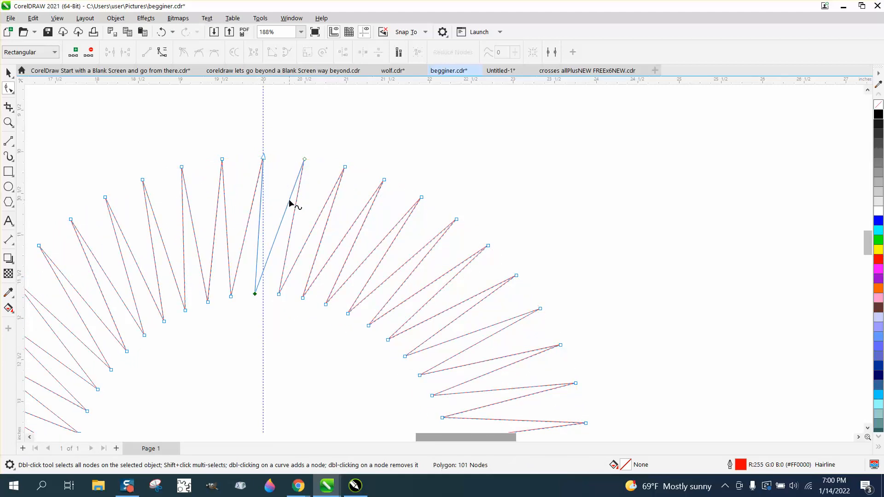
Add nodes to the spike edges and pull them outward to bend the spikes into slanted blades, about 9.4 inches across overall
drag(289, 199, 345, 103)
scroll(370, 174, down, 5)
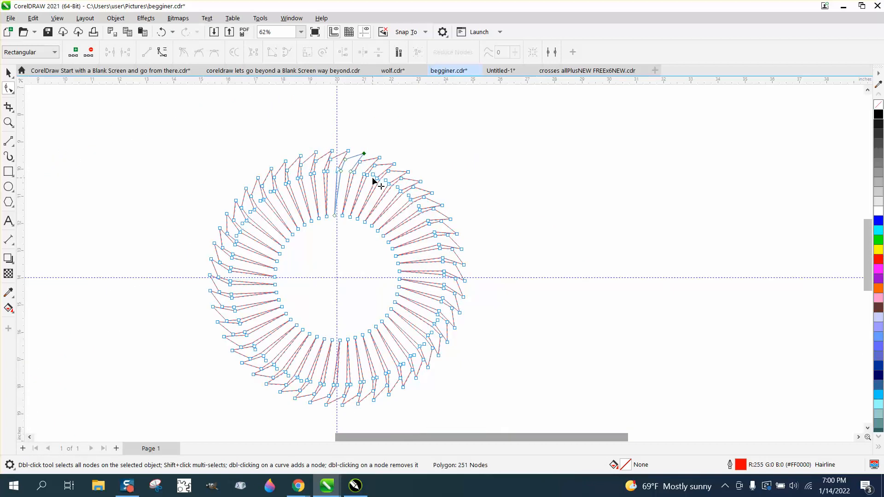
click(9, 73)
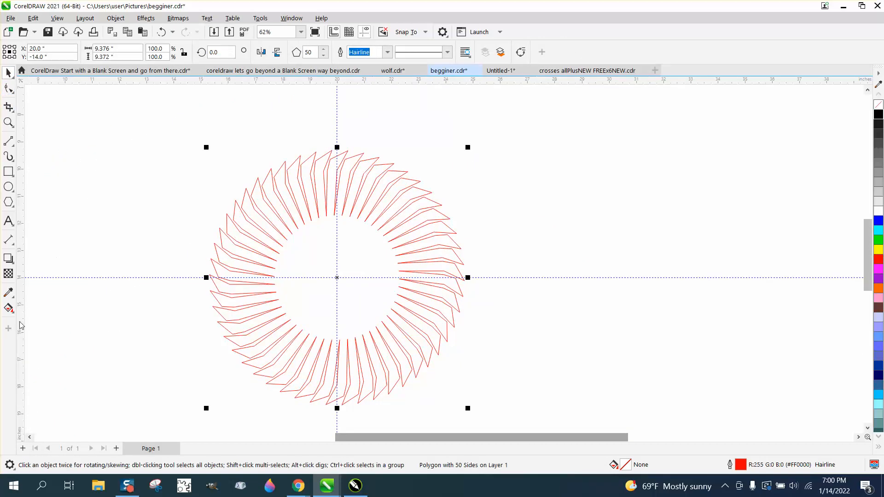
Fill the bladed polygon with solid black and no outline using Smart Fill
click(9, 309)
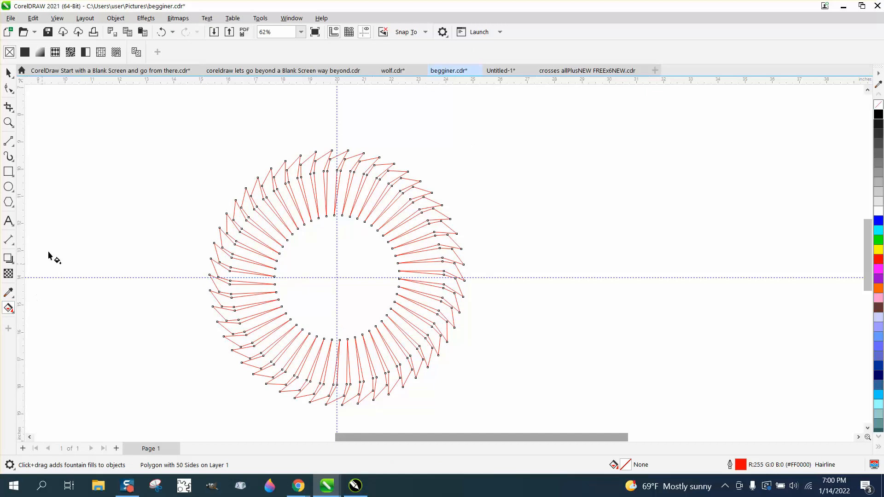
click(13, 312)
click(48, 319)
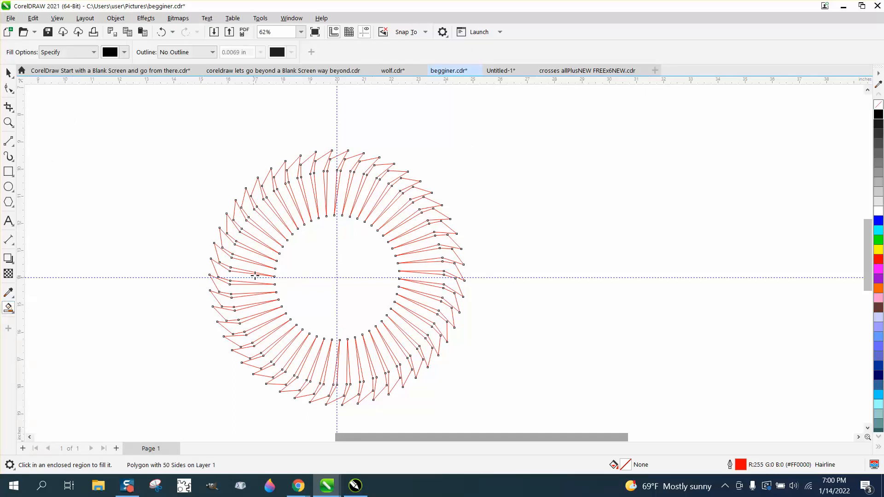
click(257, 269)
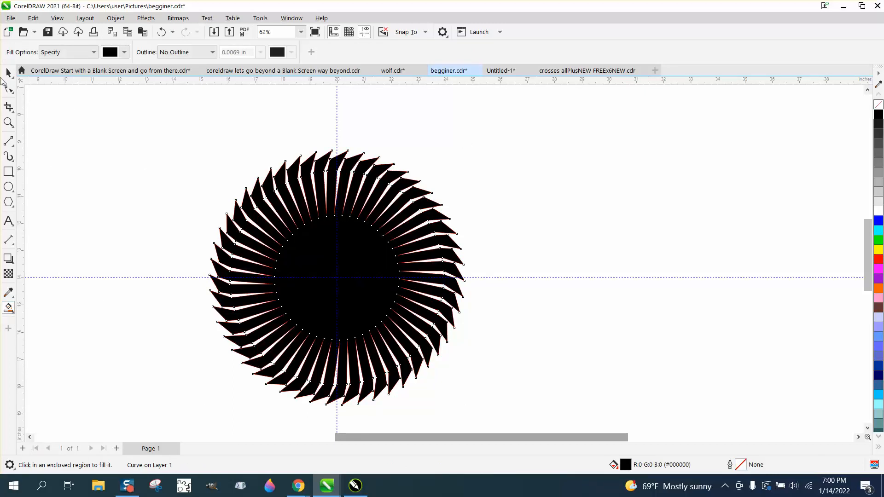
Select the separate black shape over the bladed polygon and delete it
click(9, 72)
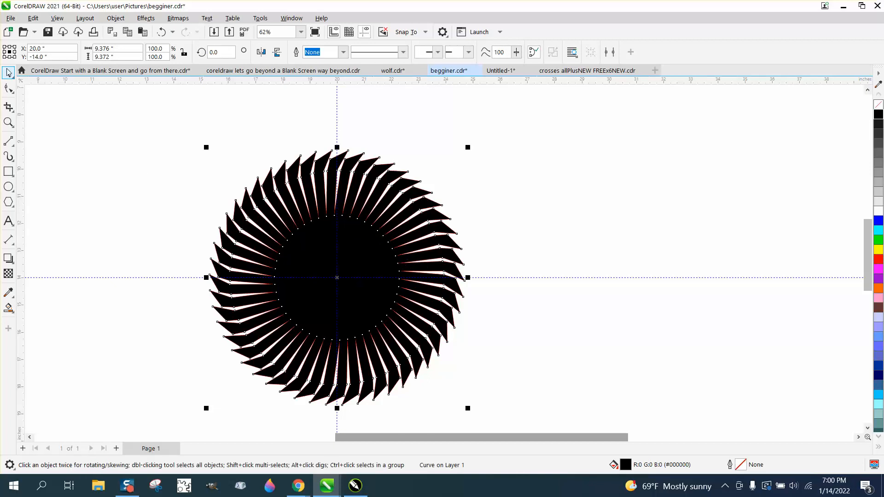
click(90, 117)
click(353, 249)
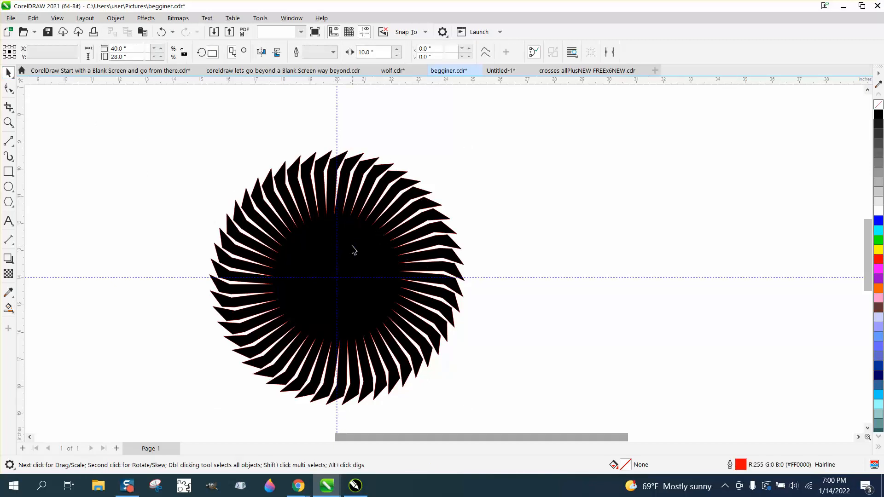
key(Delete)
Delete the remaining bladed polygon outline from the page
click(363, 213)
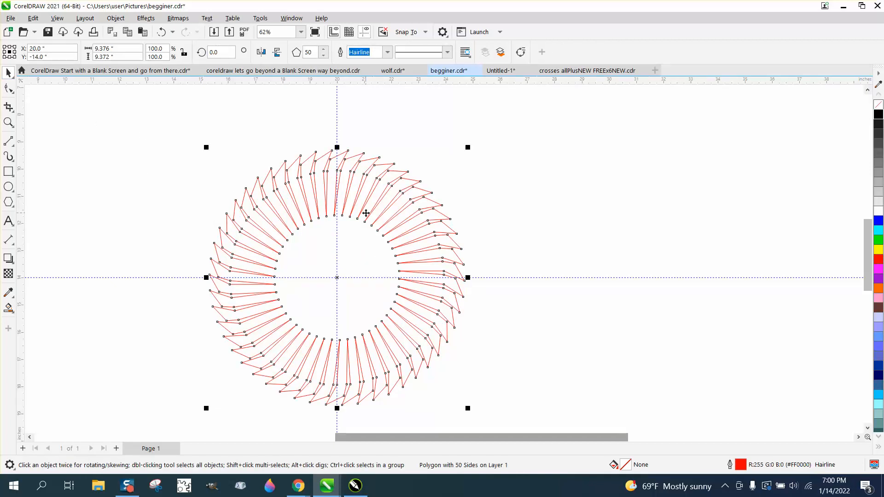
key(XF86Calculator)
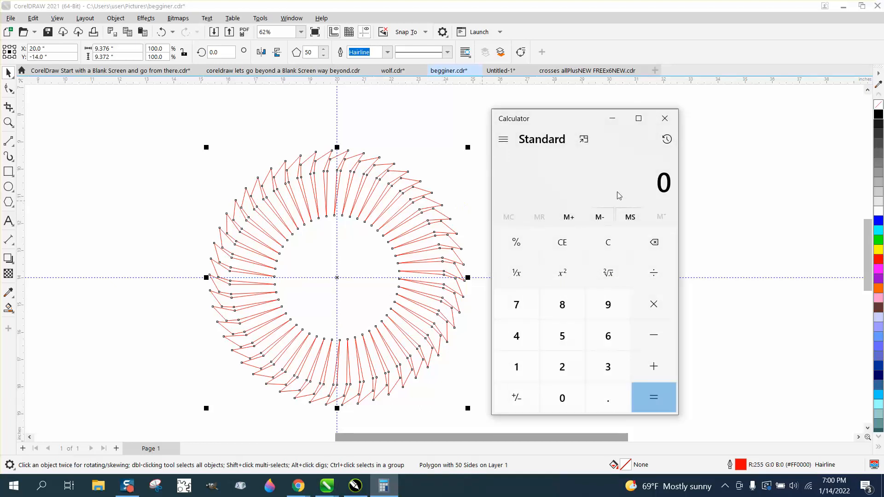
click(664, 118)
key(Delete)
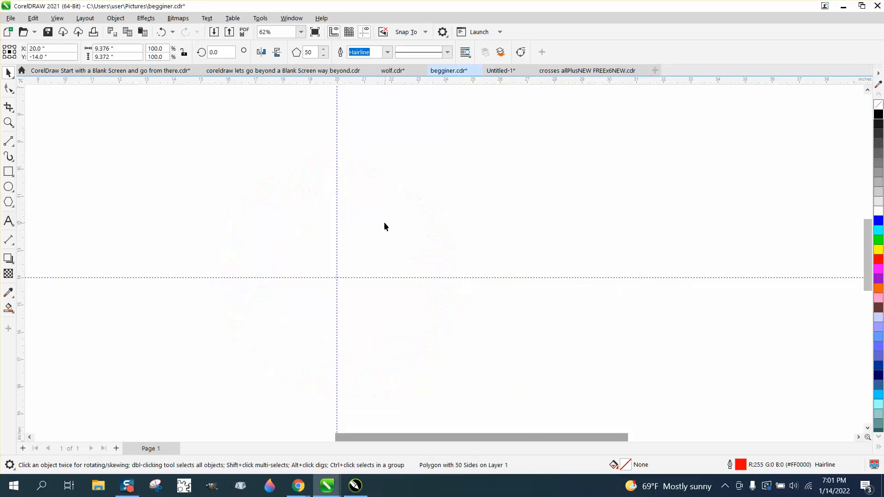
Draw a five-point star with sharpness 1, about 4.7 inches wide, just above the guideline intersection
click(11, 202)
click(38, 215)
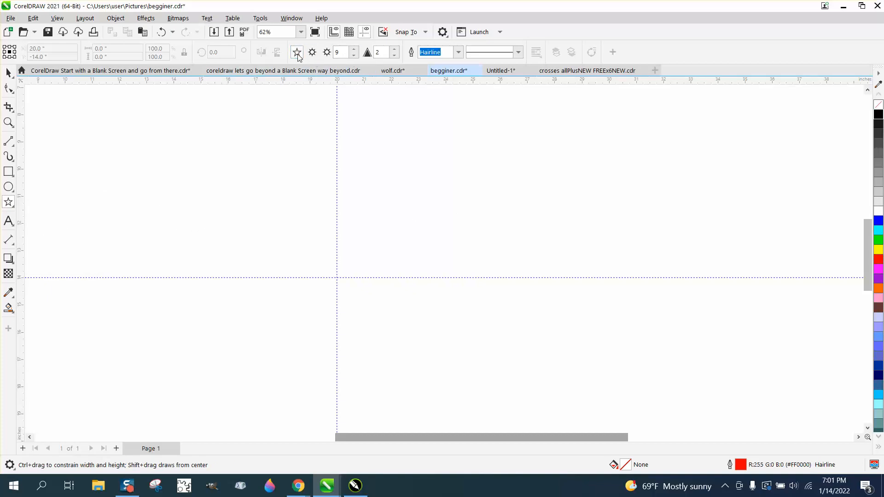
click(354, 56)
click(355, 56)
drag(463, 175, 329, 302)
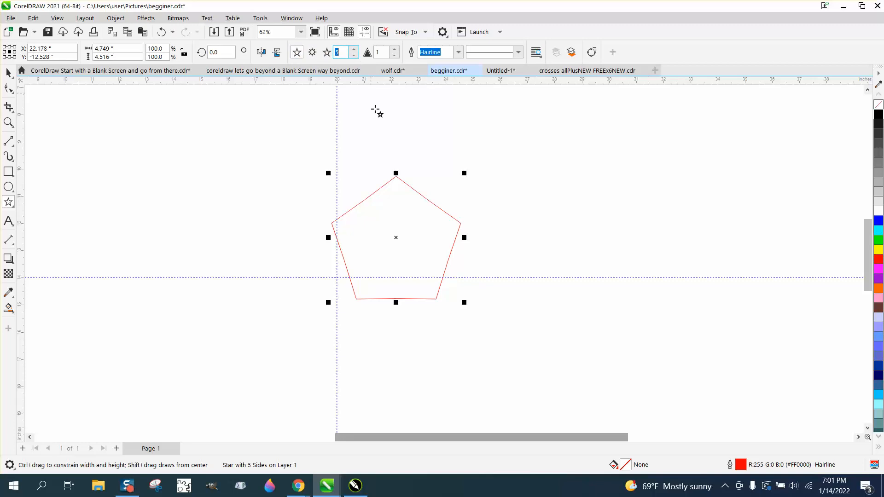
Draw a five-point star with sharpness 1, about 2.1 inches wide, above and left of the large pentagon-like star
click(8, 73)
click(283, 89)
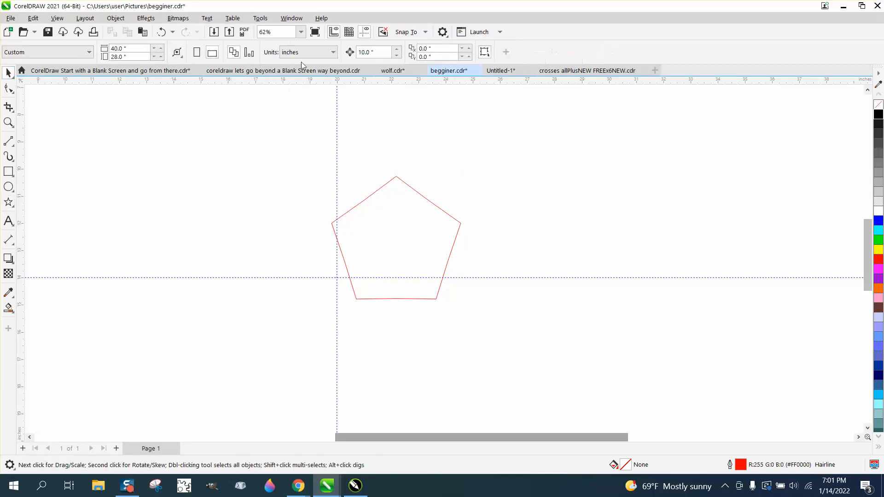
click(11, 205)
click(38, 215)
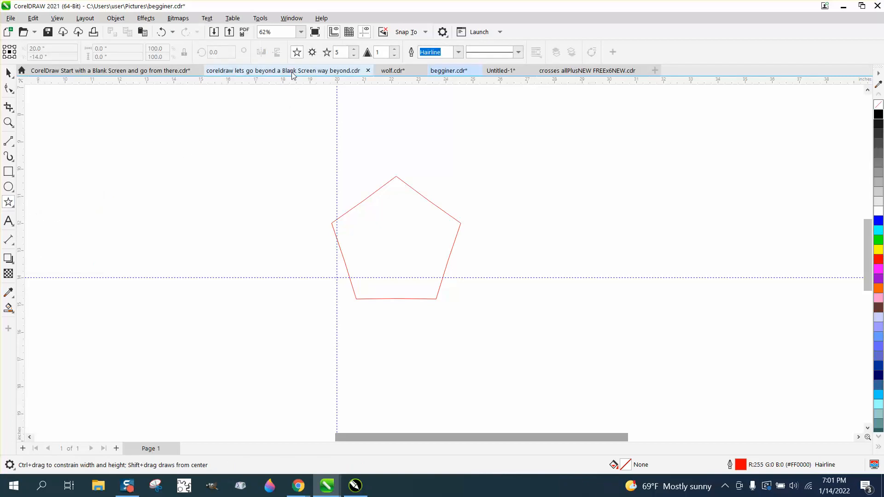
drag(335, 114, 270, 180)
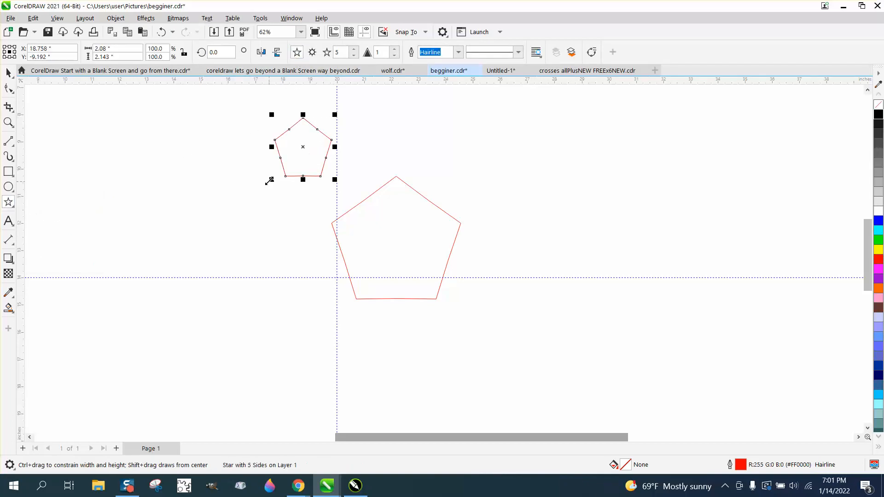
Increase the small upper star's sharpness to 43
click(394, 50)
click(394, 50)
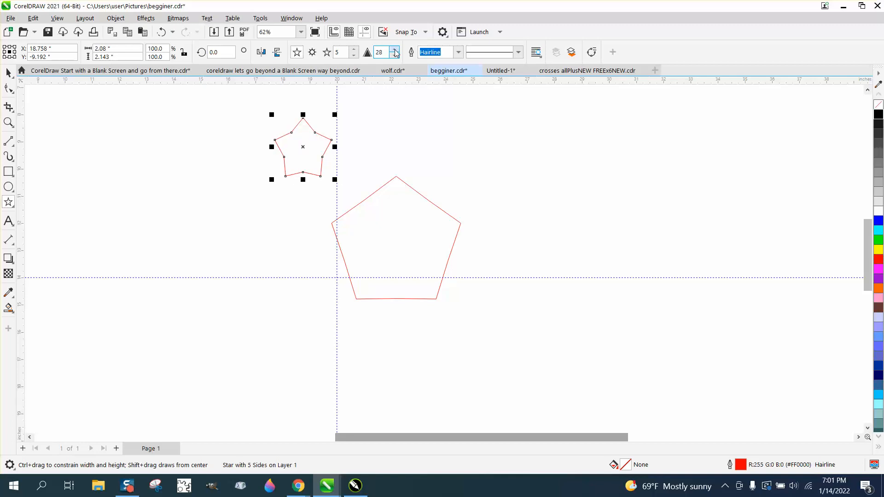
click(395, 51)
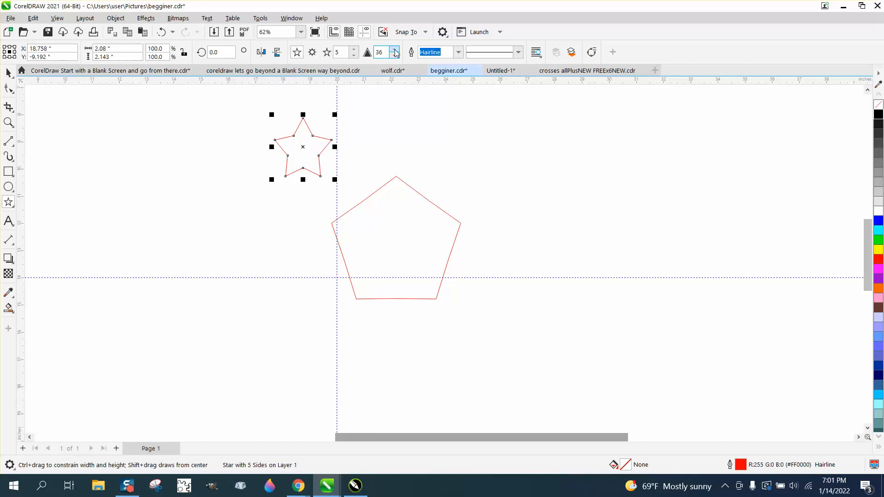
click(394, 52)
click(394, 53)
click(395, 52)
click(394, 53)
click(395, 52)
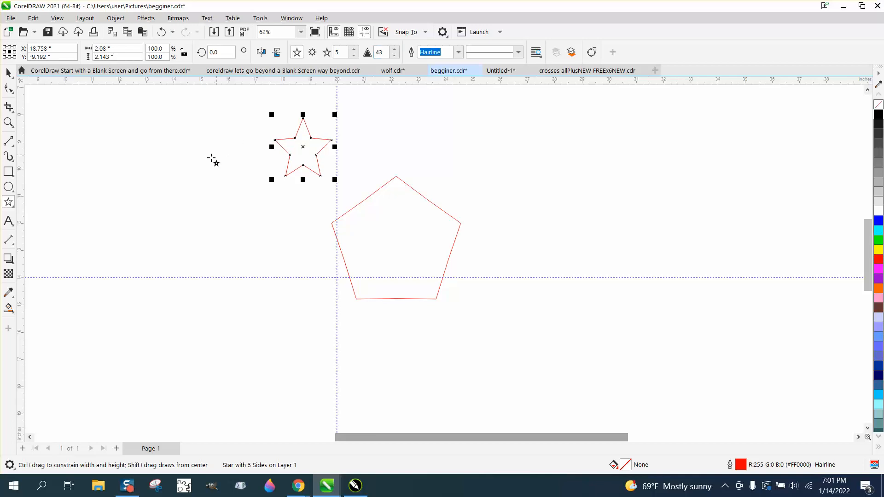
click(8, 74)
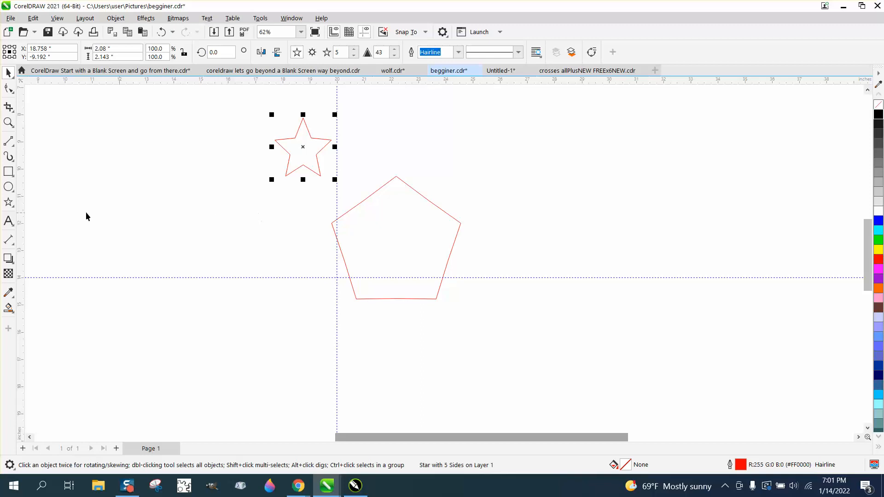
Draw a five-point star about 3.3 inches wide left of the large pentagon-like star and set its sharpness to 30
click(8, 202)
drag(186, 293, 174, 295)
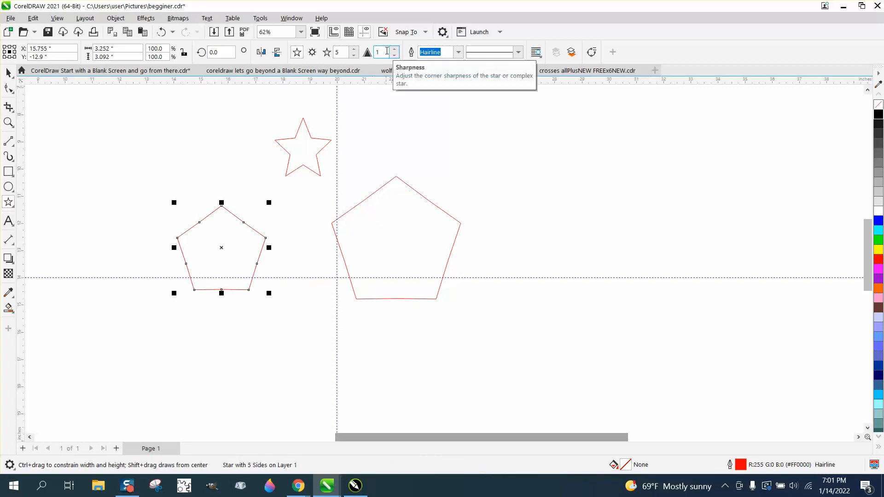
drag(386, 51, 350, 56)
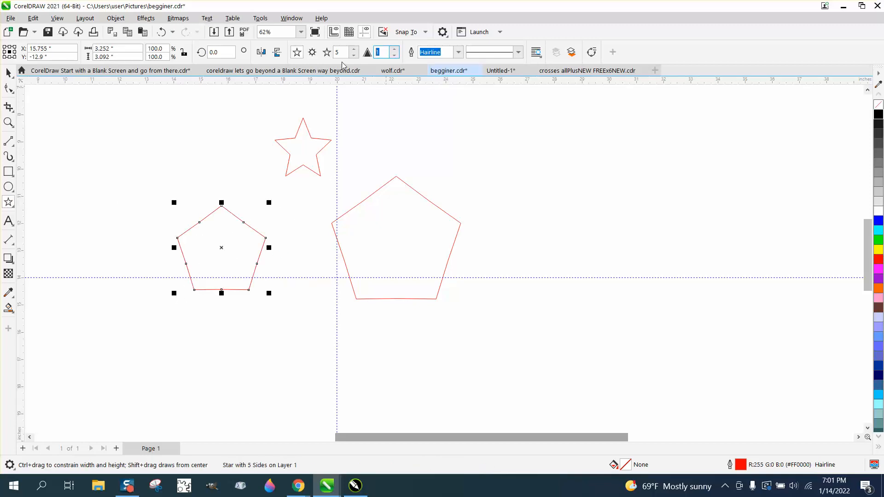
text(5)
key(Return)
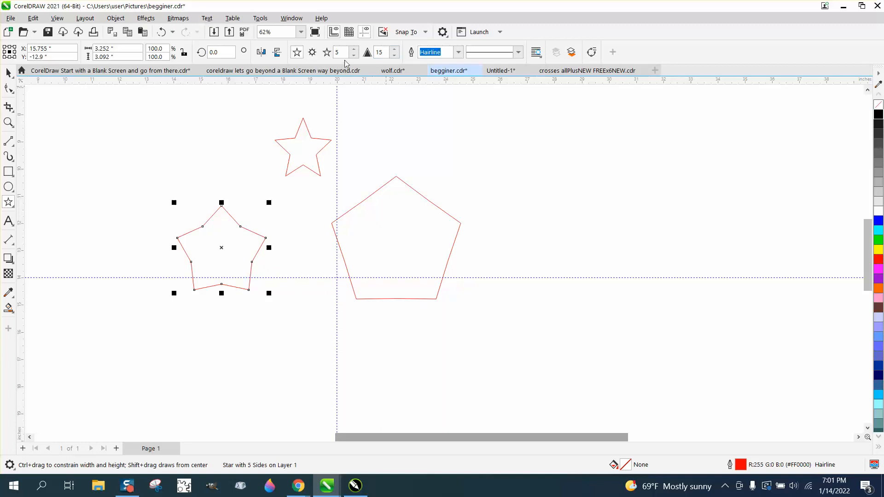
text(30)
key(Return)
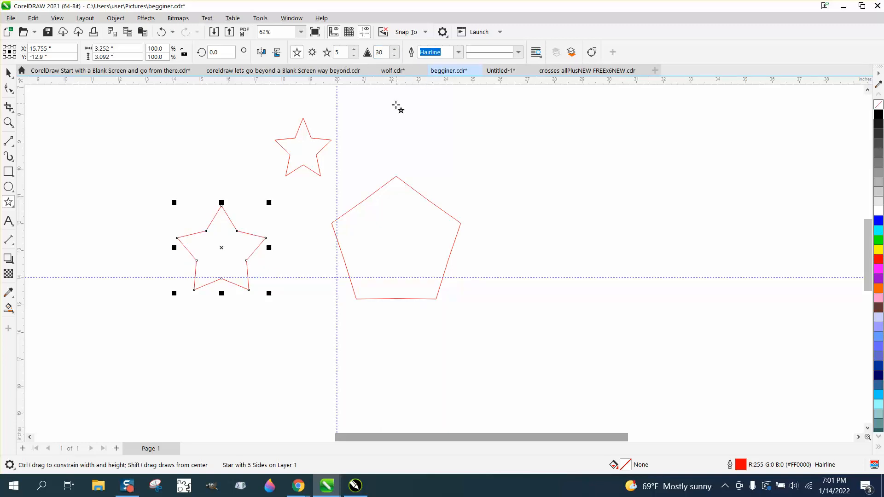
Set the sharpness for new stars to 50 and draw two stars, about 3.3 and 3.7 inches wide, right of the existing shapes
key(Escape)
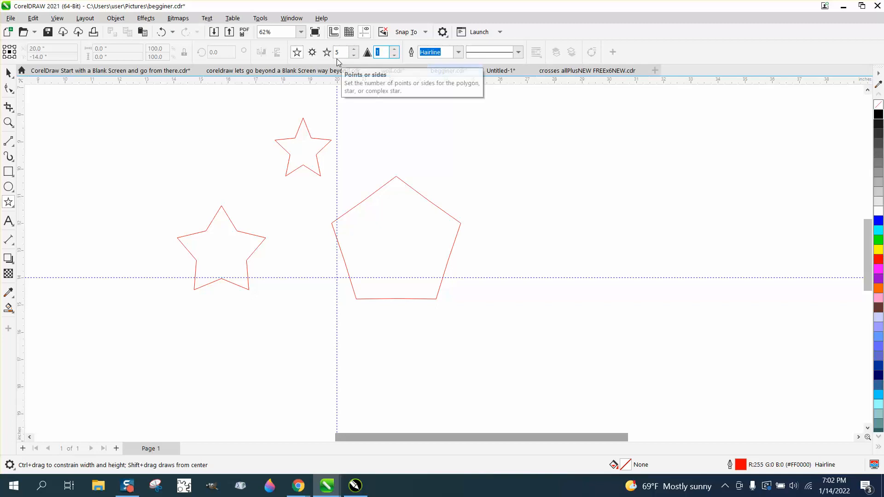
text(50)
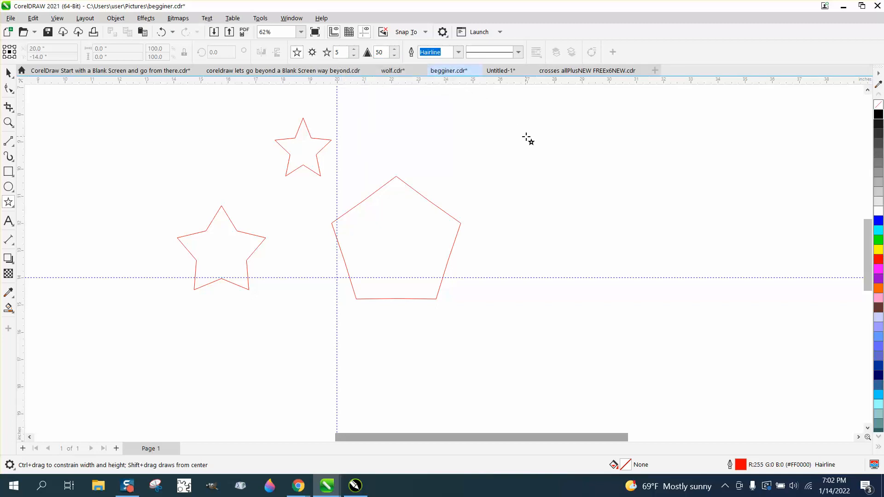
drag(546, 137, 459, 230)
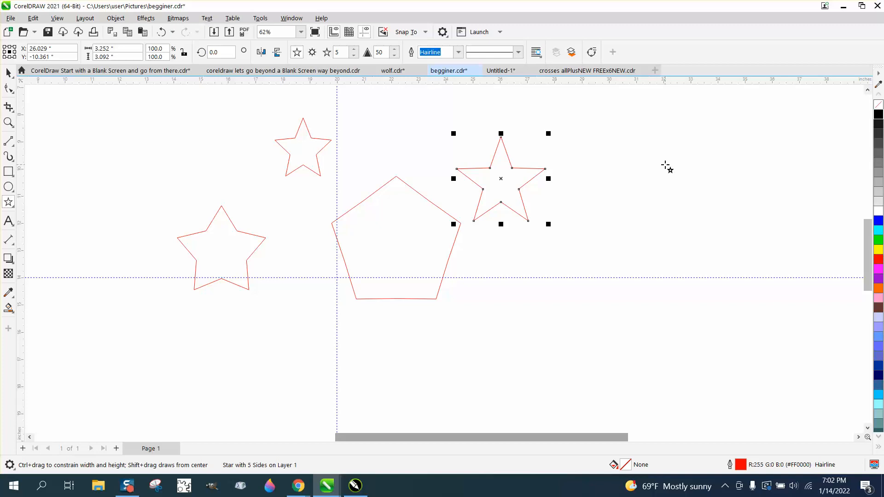
drag(665, 164, 558, 265)
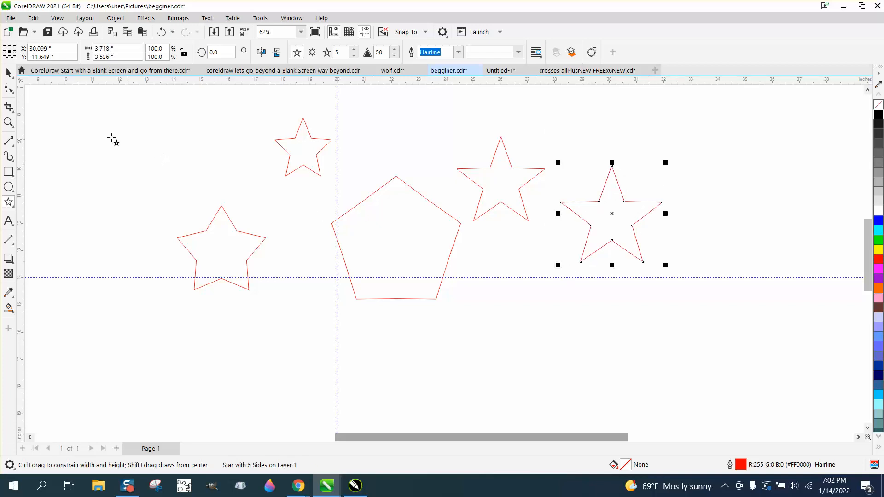
Select all the stars on the page and delete them
click(8, 73)
drag(148, 102, 700, 349)
key(Delete)
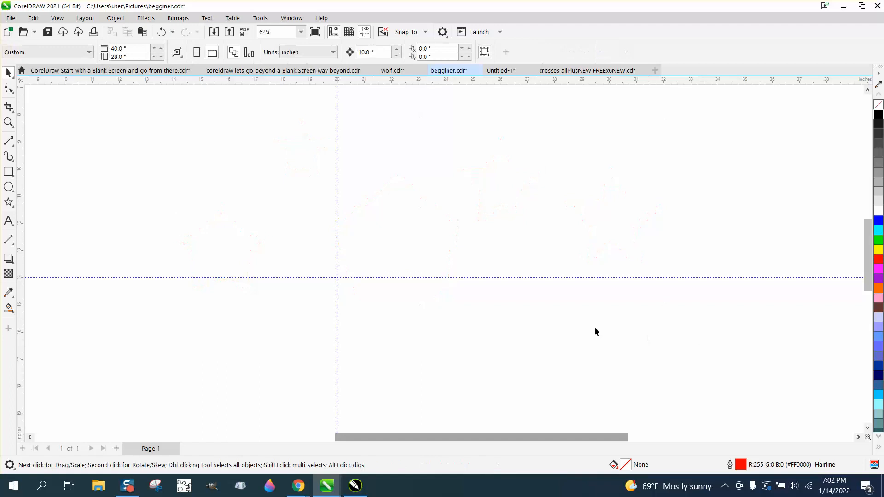
Draw a star with sharpness 50, about 5.2 inches wide, and turn it into a six-point star centred on the page
click(8, 202)
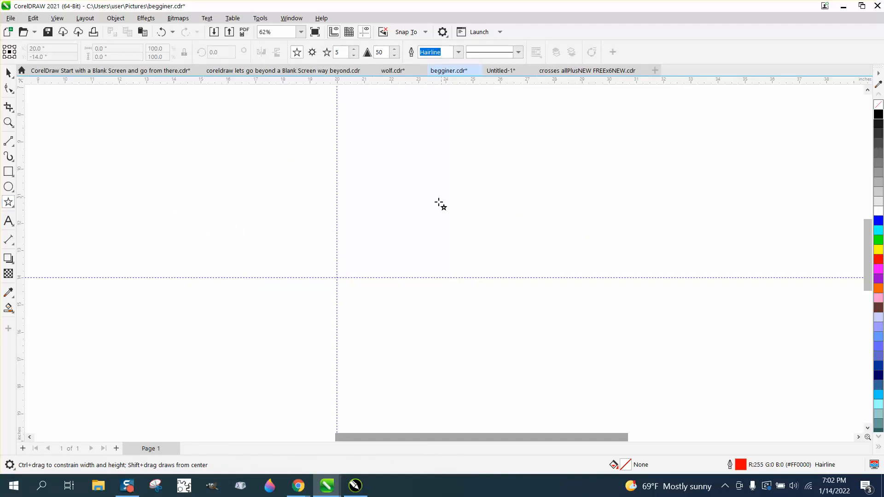
drag(439, 203, 295, 349)
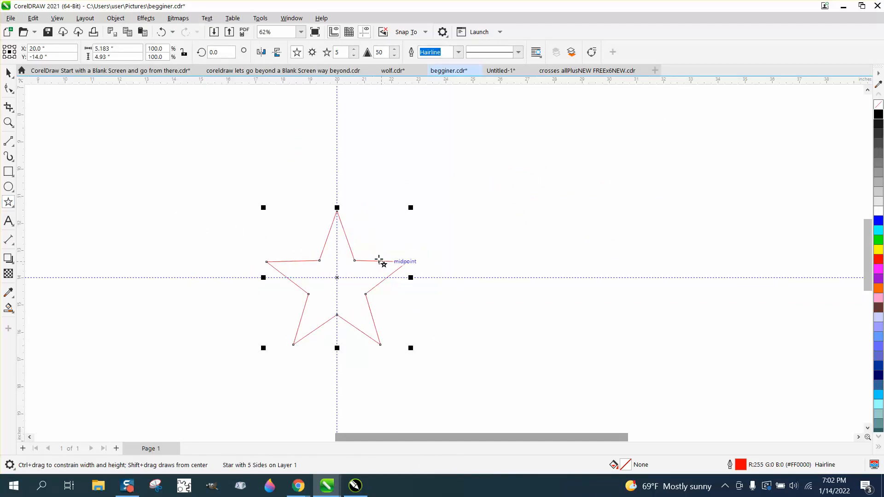
click(354, 49)
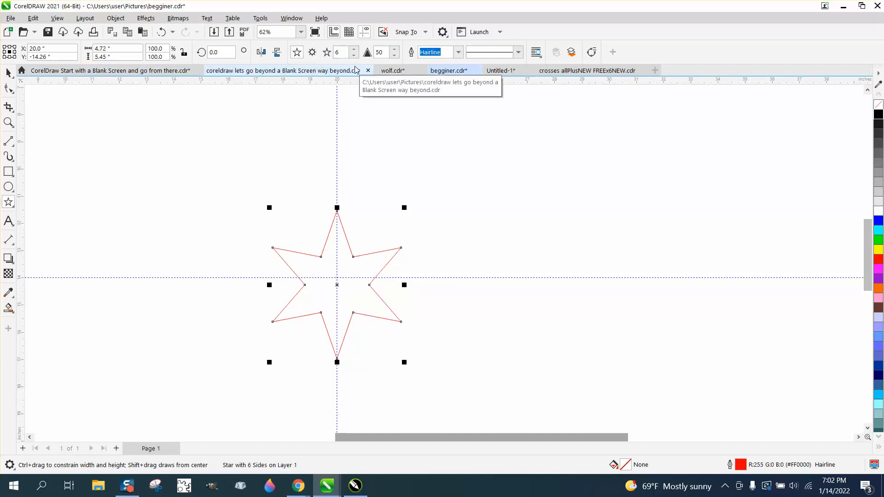
key(p)
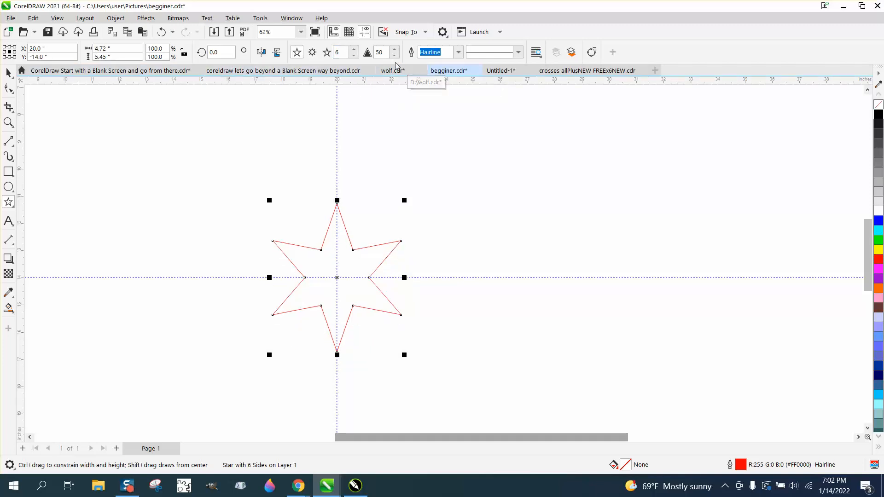
Return the centred star to five points and draw a nine-point complex star with sharpness 2, about 7.7 inches wide, to its right
click(354, 55)
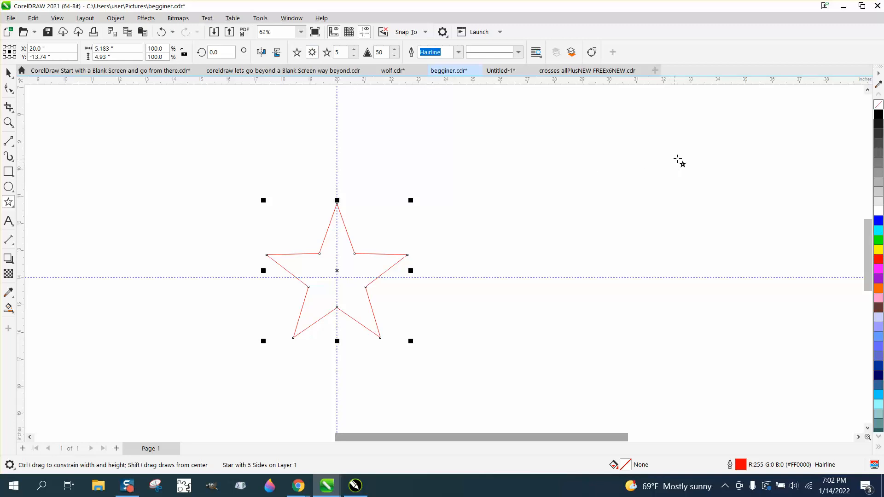
mouse_move(678, 159)
mouse_down()
mouse_move(635, 198)
mouse_move(468, 298)
mouse_up()
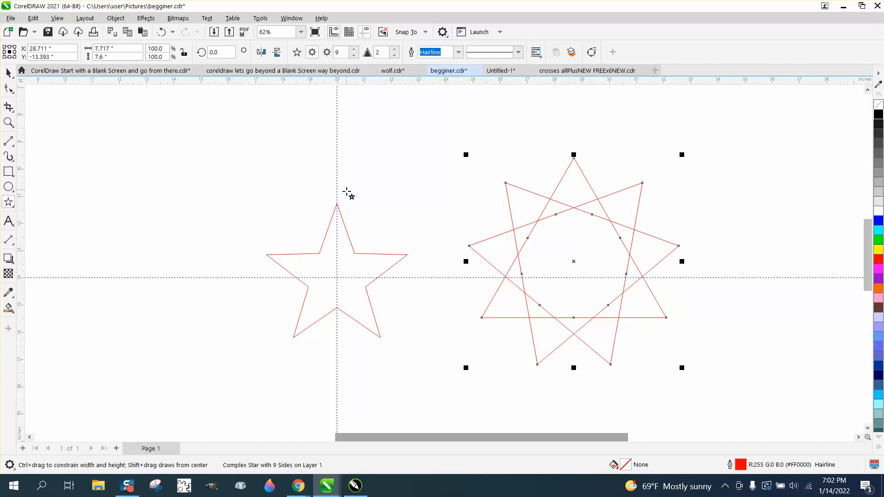
Reduce the complex star to five points
click(354, 56)
click(355, 56)
click(354, 55)
click(354, 56)
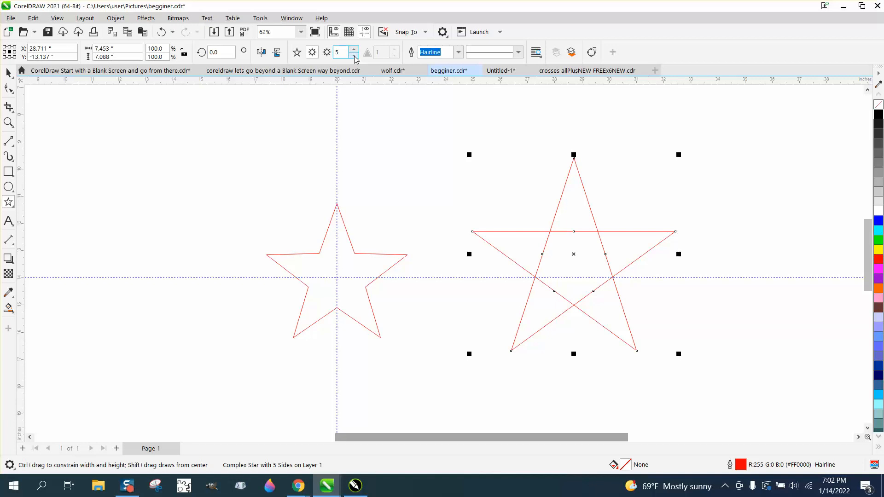
Increase the complex star to 18 points
click(354, 49)
click(354, 49)
click(354, 50)
click(355, 49)
click(355, 49)
click(354, 49)
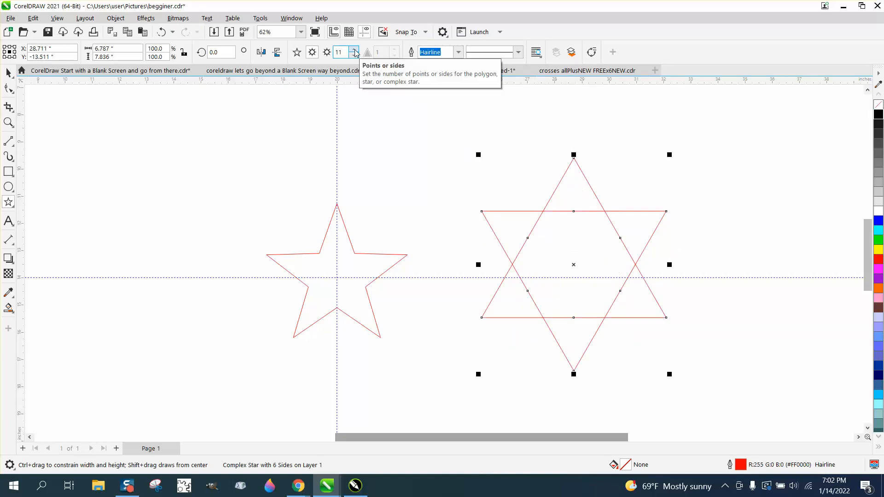
click(354, 49)
click(354, 49)
click(354, 49)
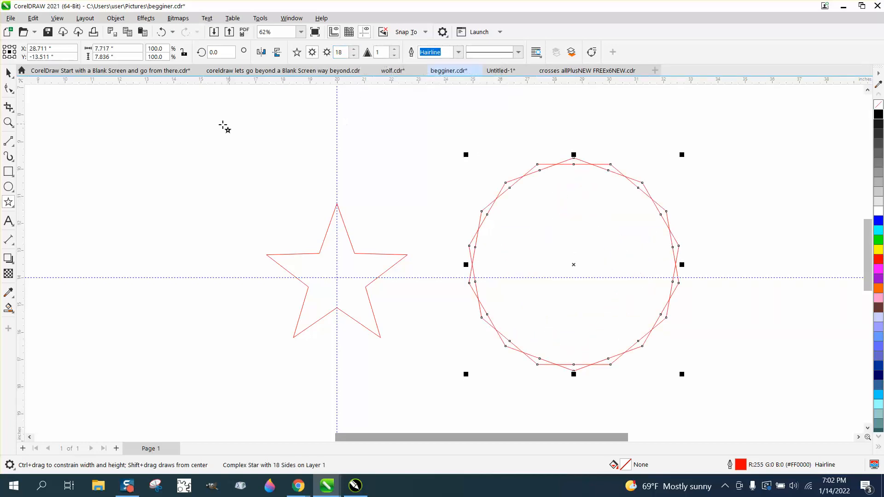
Select both the plain star and the complex star and delete them
key(space)
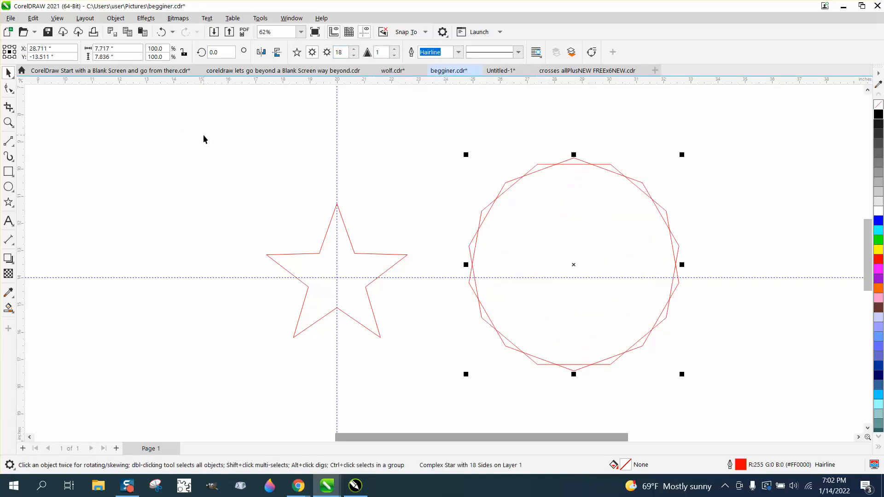
drag(204, 139, 790, 403)
key(Delete)
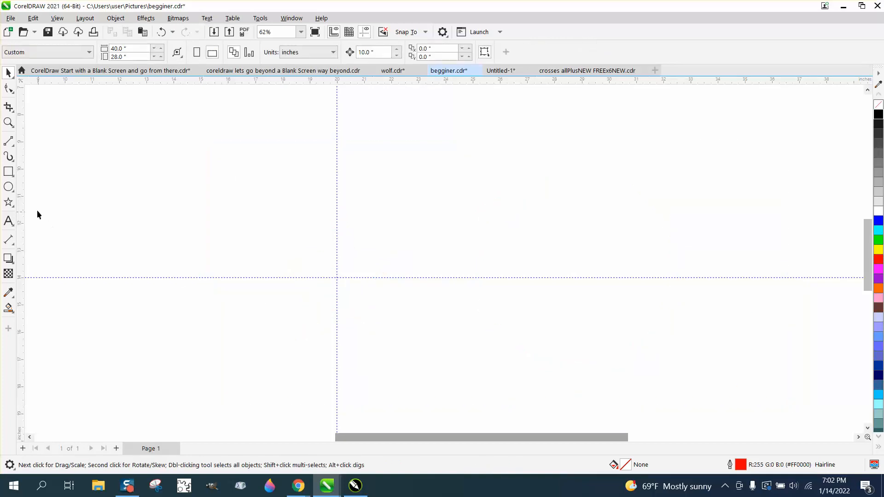
Draw a symmetrical spiral with four revolutions, about 6.1 inches wide, just right of the vertical guideline
click(14, 208)
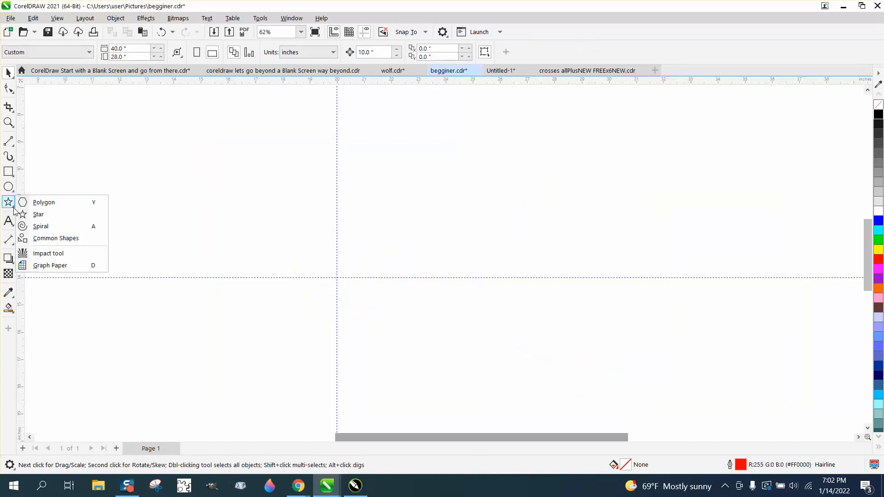
click(45, 228)
mouse_move(507, 199)
mouse_down()
mouse_move(467, 240)
mouse_move(345, 296)
mouse_move(369, 300)
mouse_up()
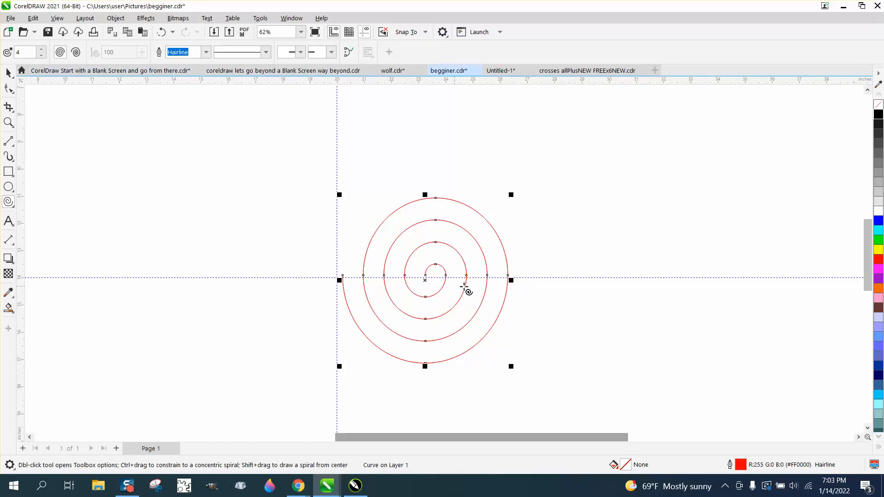
Create a horizontally mirrored copy of the spiral on its left side and flip that copy vertically
drag(512, 280, 313, 274)
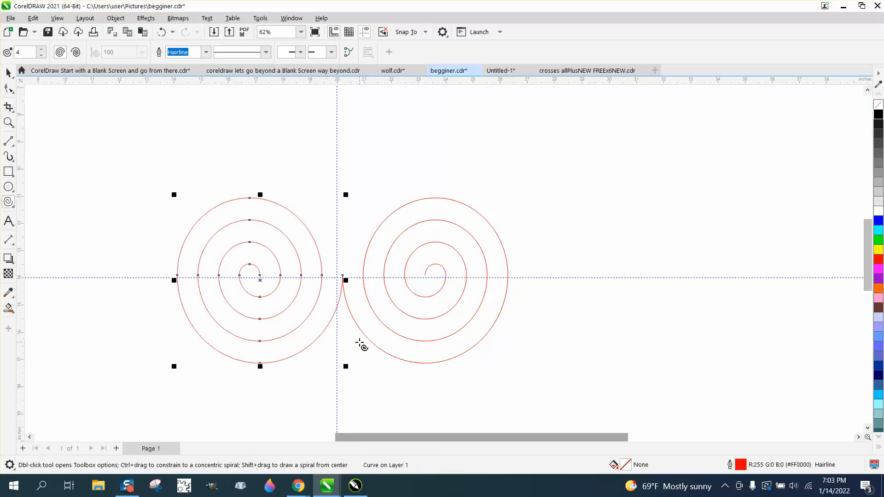
click(9, 73)
click(149, 120)
click(281, 210)
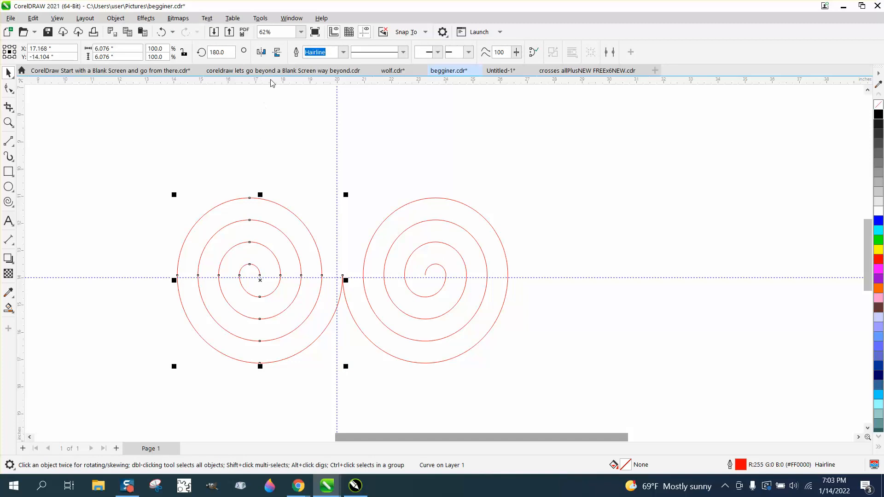
click(277, 54)
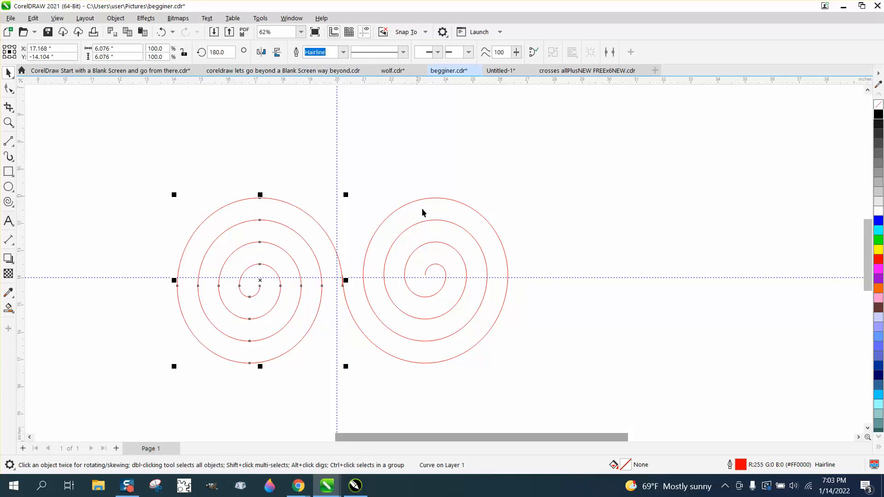
Move the left spiral up so its outer end node meets the outer end of the right spiral
click(9, 122)
click(440, 322)
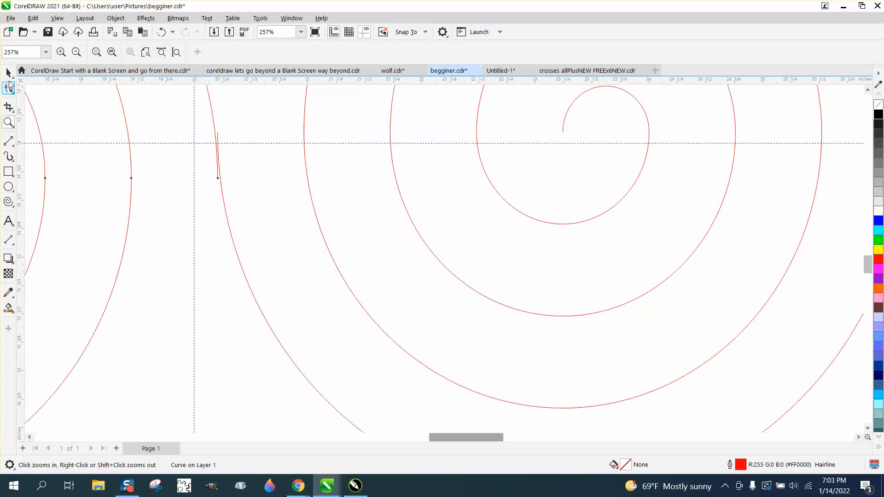
click(9, 74)
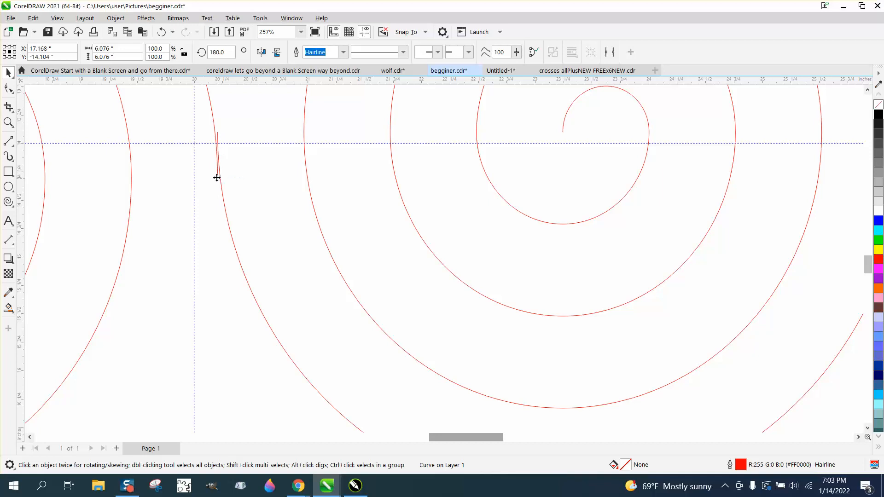
drag(216, 178, 217, 133)
scroll(240, 219, down, 3)
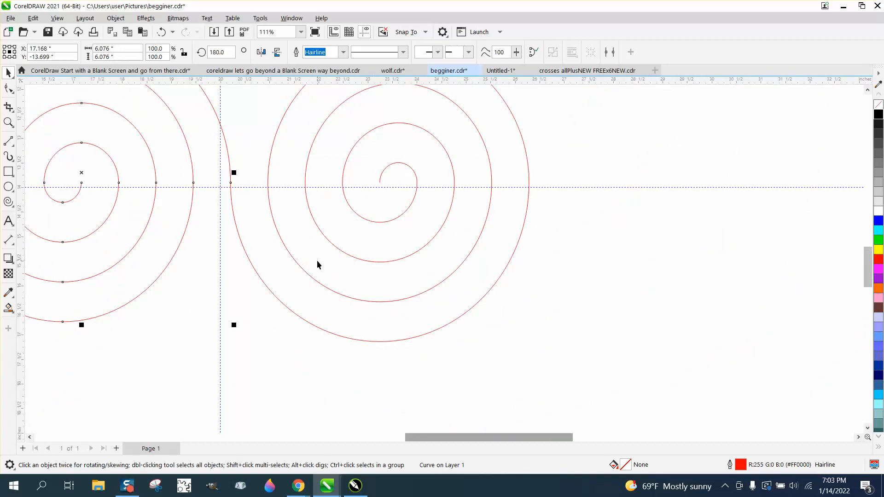
Select both spirals and combine them into a single curve
scroll(318, 265, down, 4)
drag(192, 174, 424, 315)
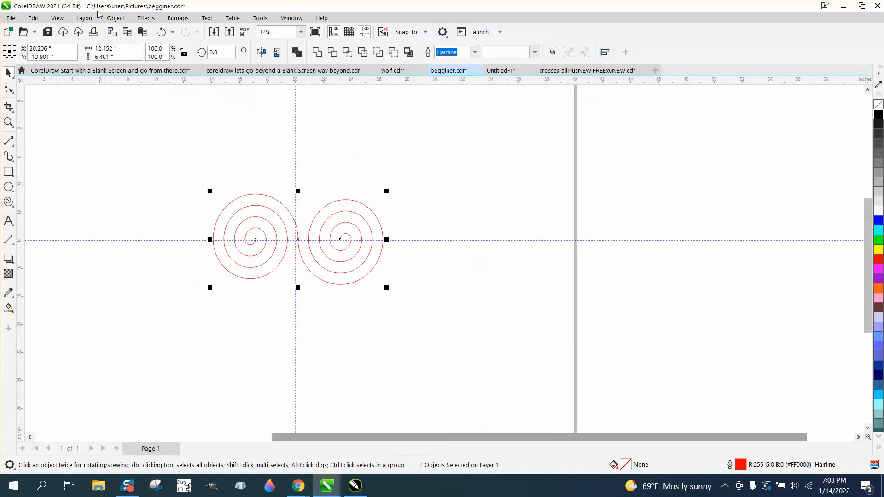
click(116, 18)
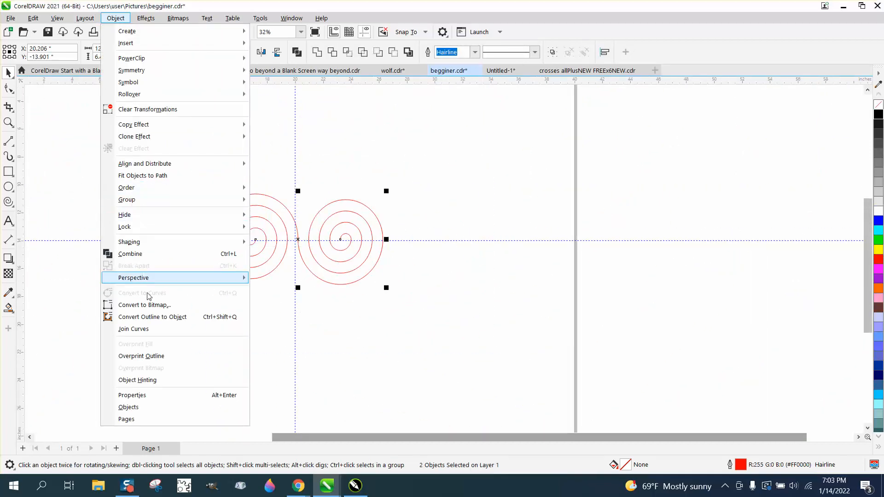
click(141, 257)
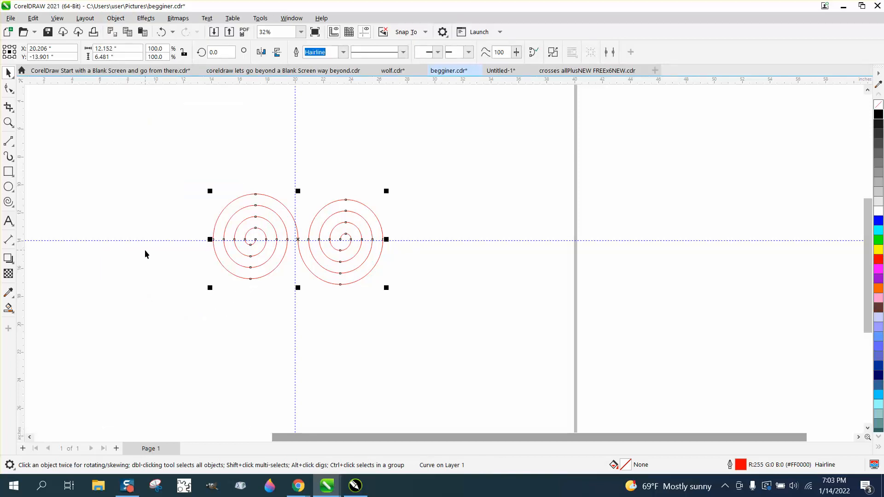
Set the combined spiral's outline width to 0.25 in and convert that outline to an object
key(F12)
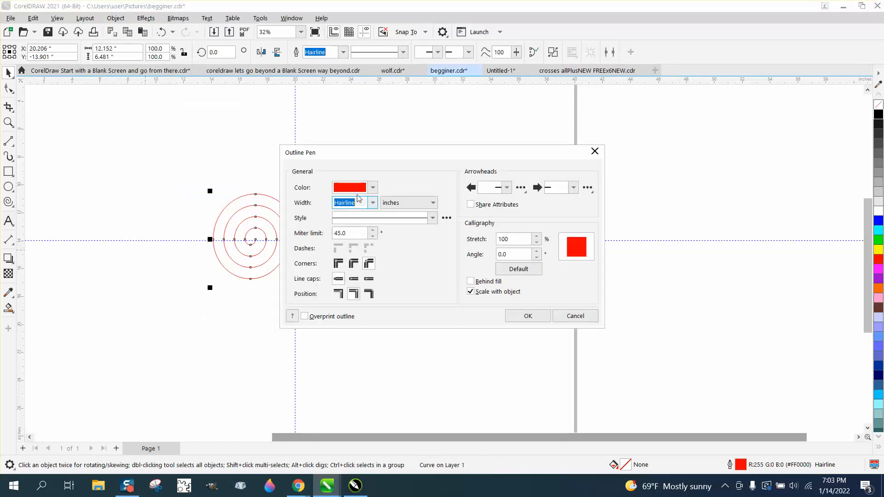
click(374, 204)
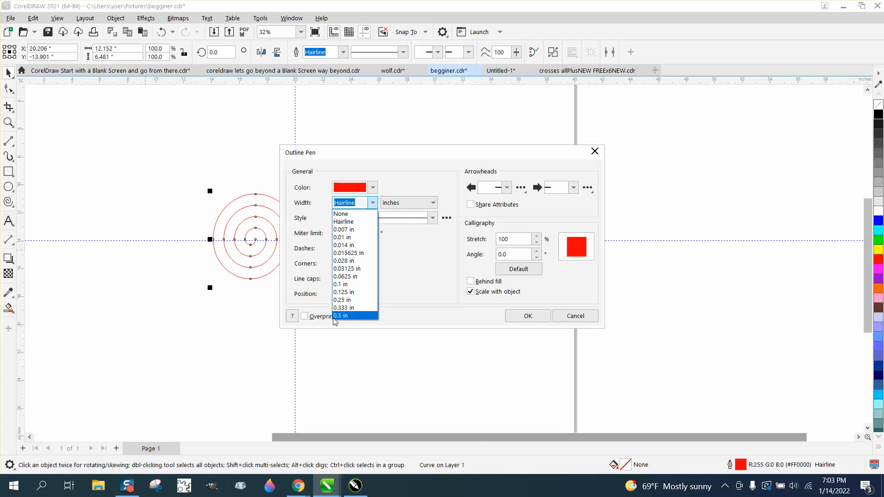
click(334, 318)
click(373, 203)
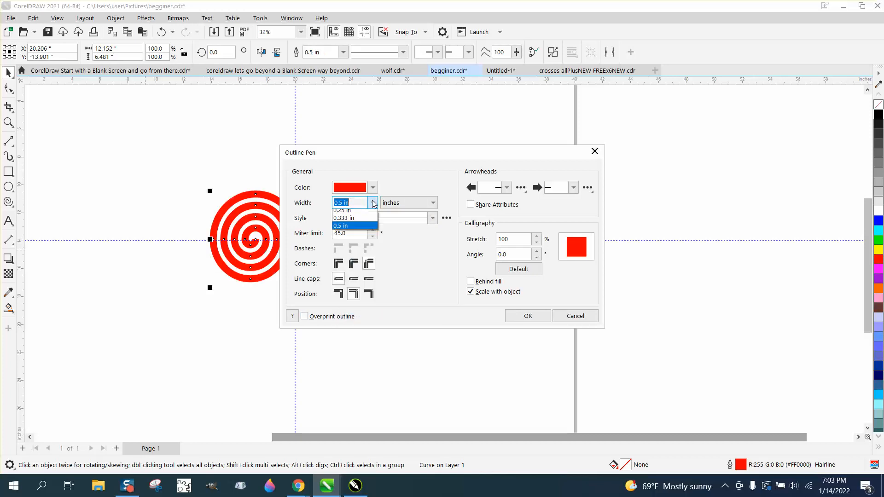
click(343, 300)
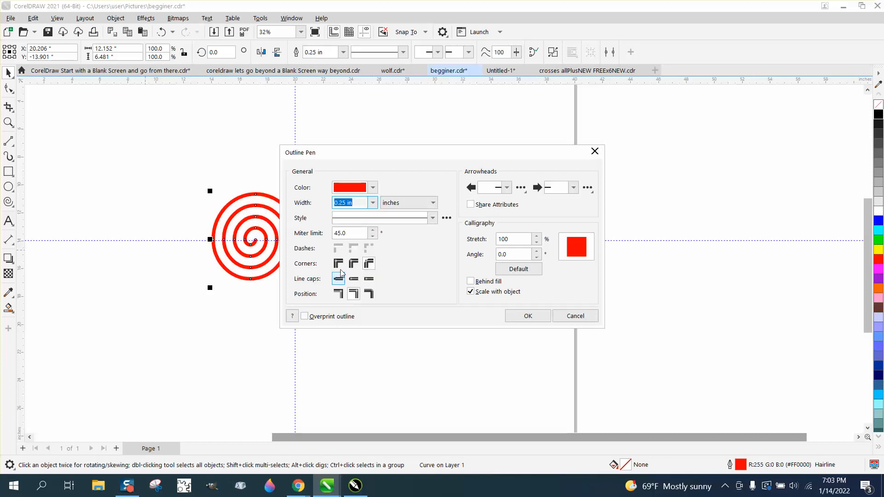
click(3, 121)
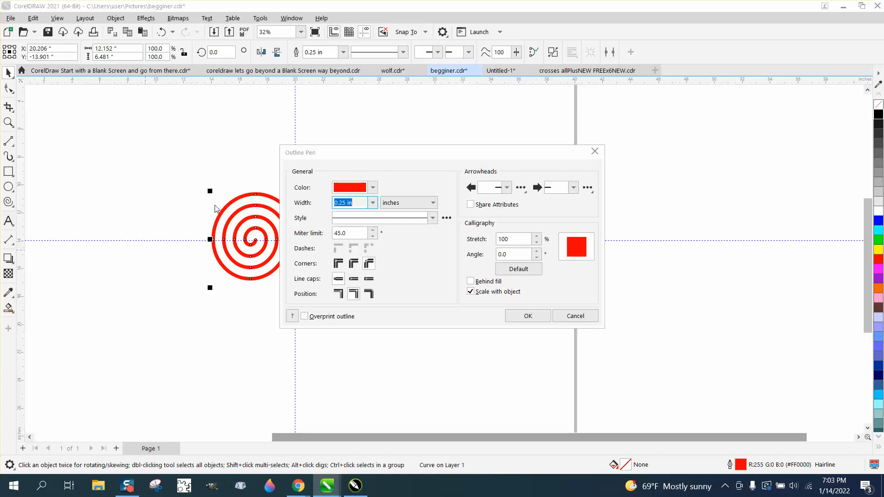
click(507, 317)
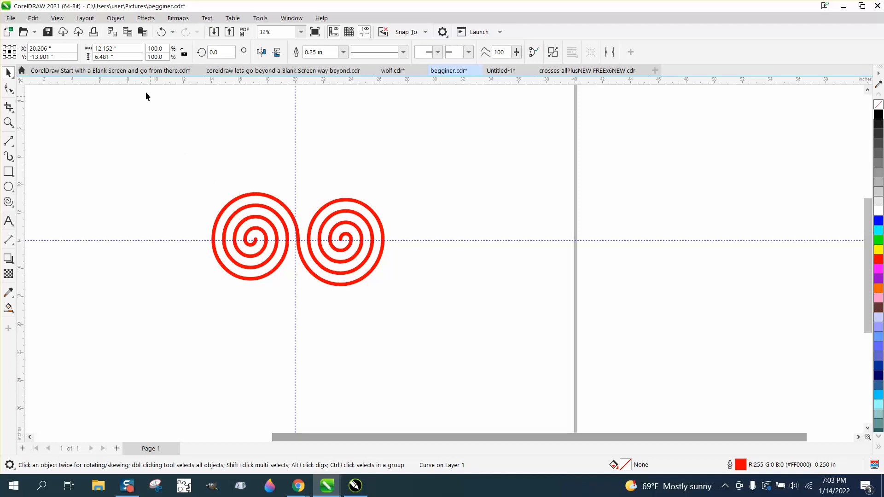
click(116, 18)
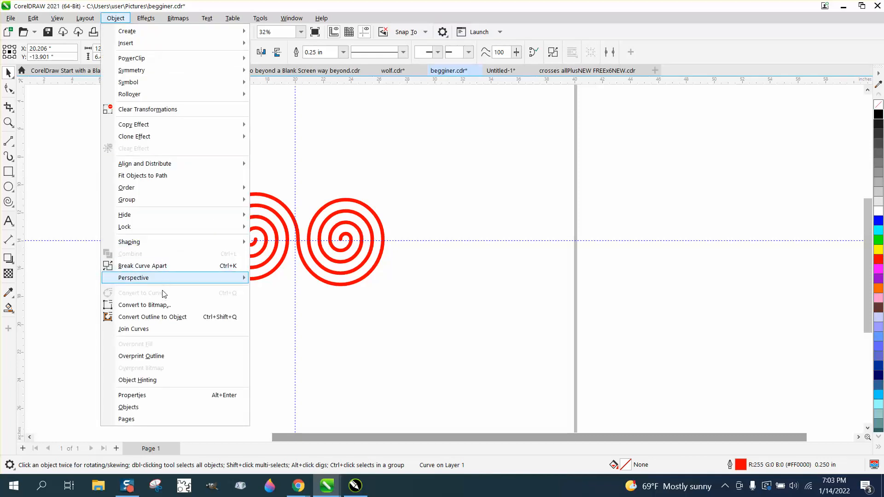
click(162, 317)
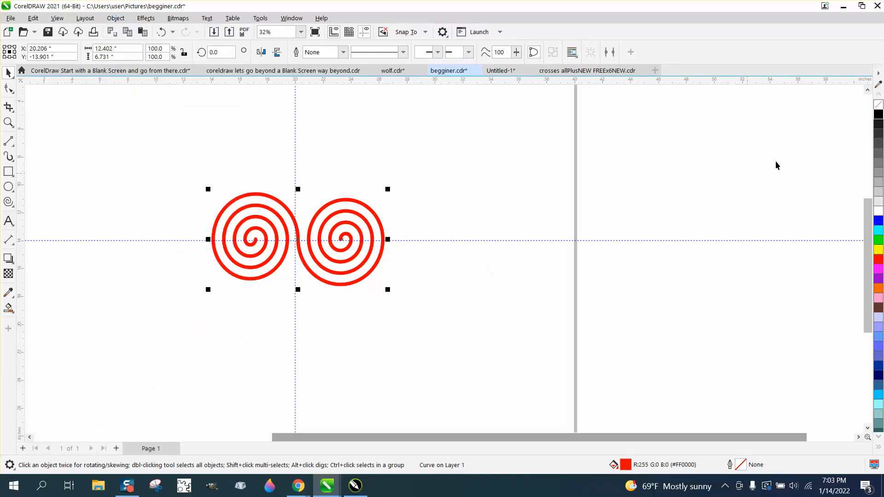
Give the double spiral no fill and a red outline, and move it up and right, clear of both guidelines
click(878, 105)
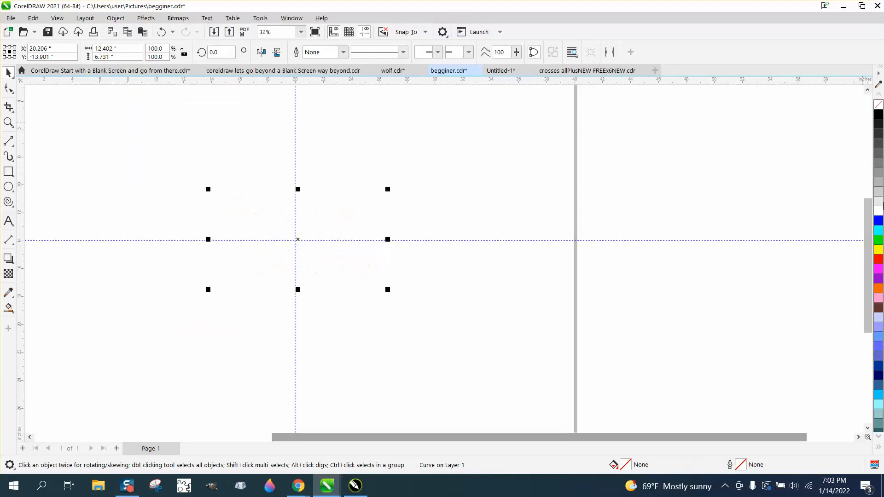
right_click(879, 263)
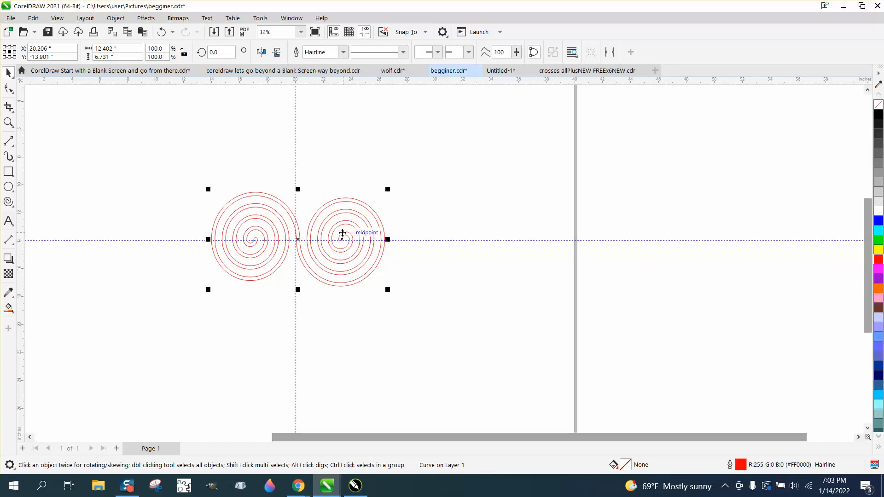
drag(346, 232, 488, 154)
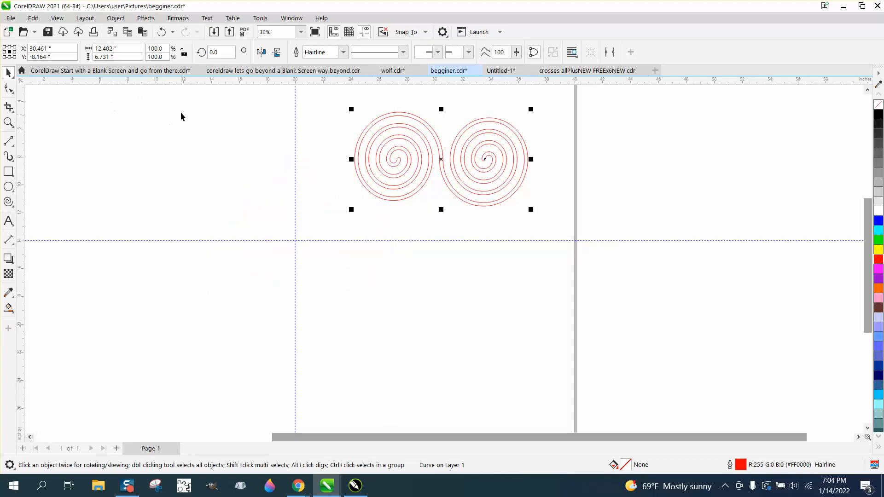
Draw a ribbon banner from the common shapes, about 7 by 3 inches, left of the vertical guideline above the horizontal one
click(13, 207)
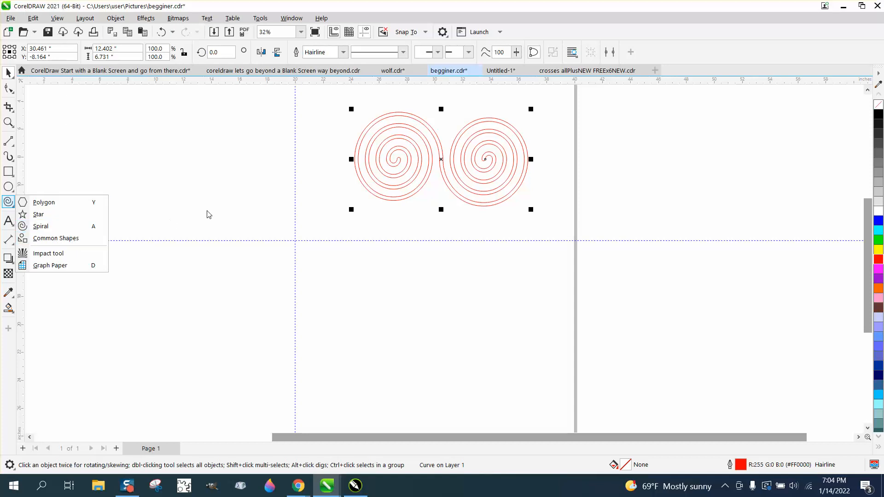
click(72, 240)
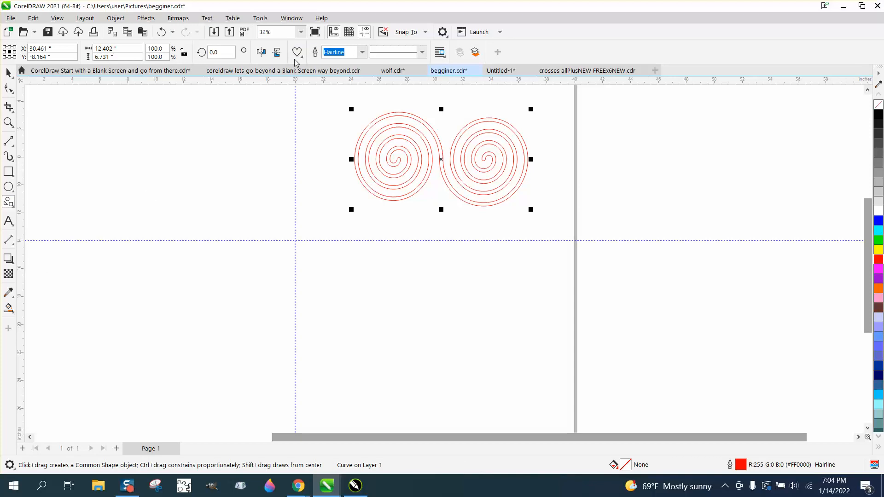
click(299, 56)
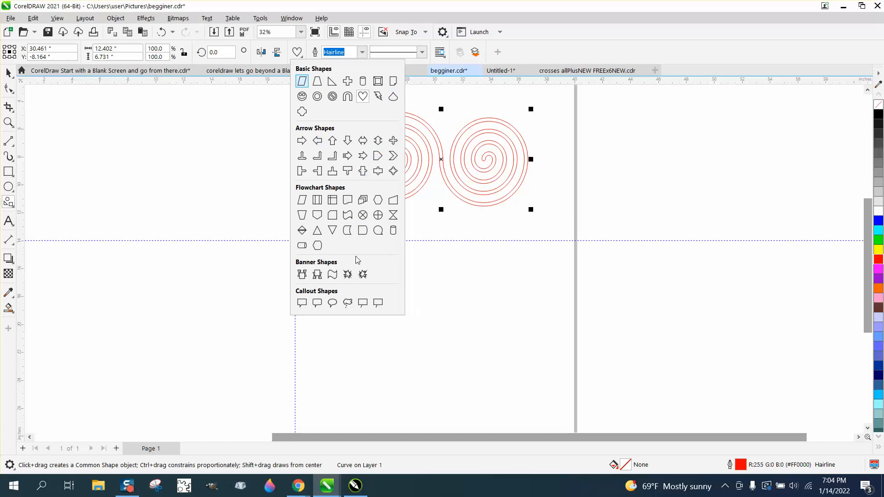
click(317, 275)
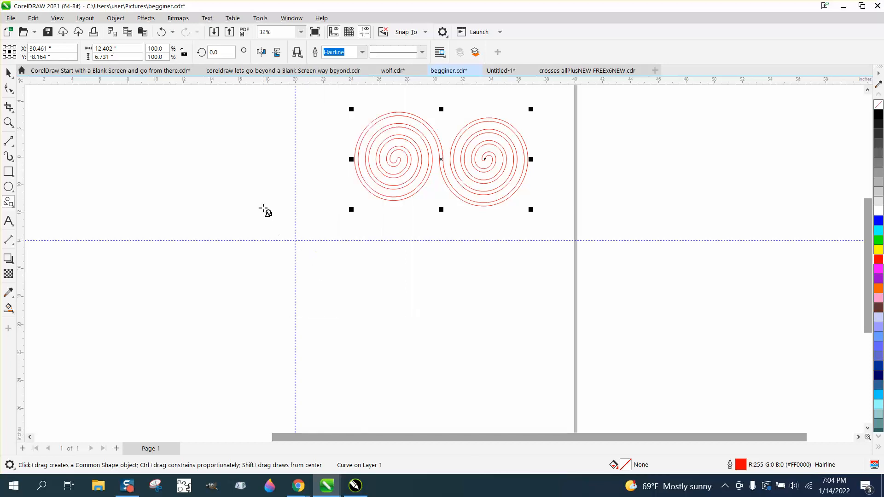
drag(264, 184, 171, 225)
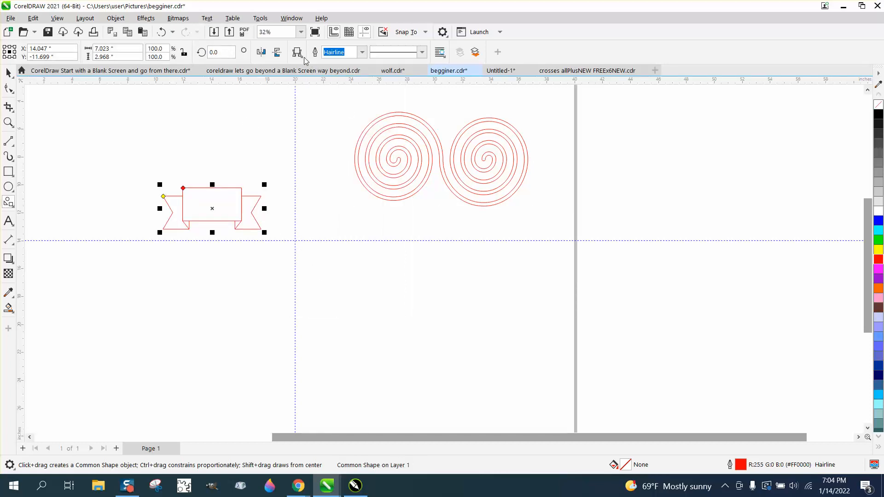
Draw a heart common shape about 9 inches wide and high, below the double spiral
click(299, 55)
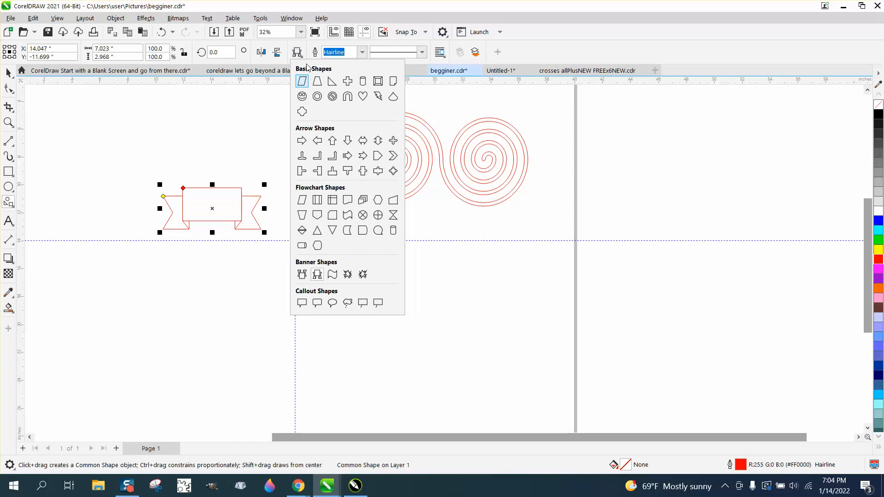
click(363, 96)
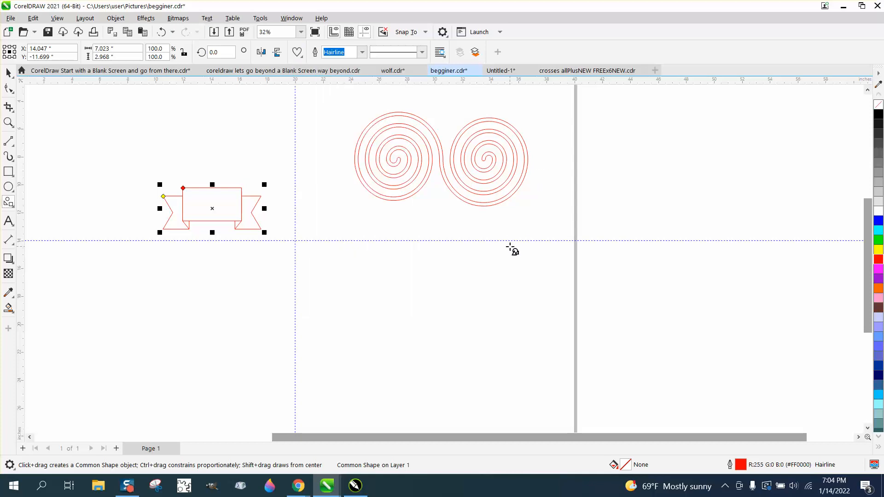
click(496, 264)
drag(513, 243, 385, 322)
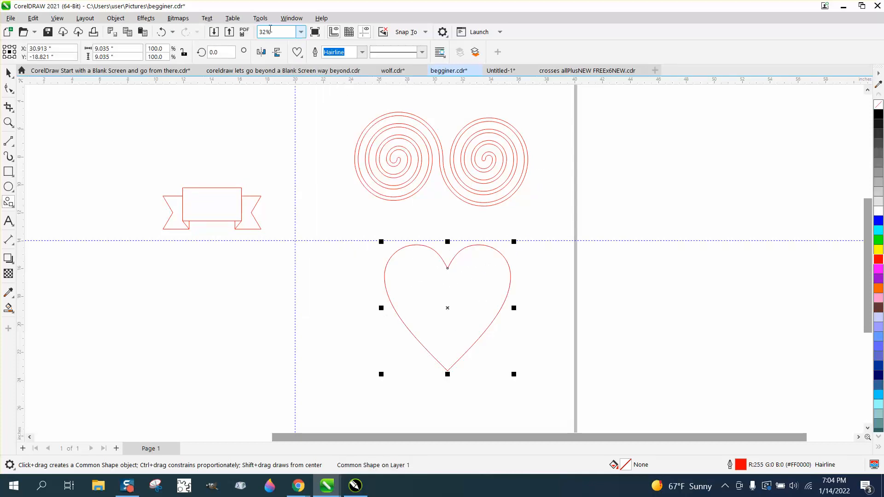
Draw a cylinder common shape about 3.1 by 7.1 inches, outside the page's right edge
click(297, 53)
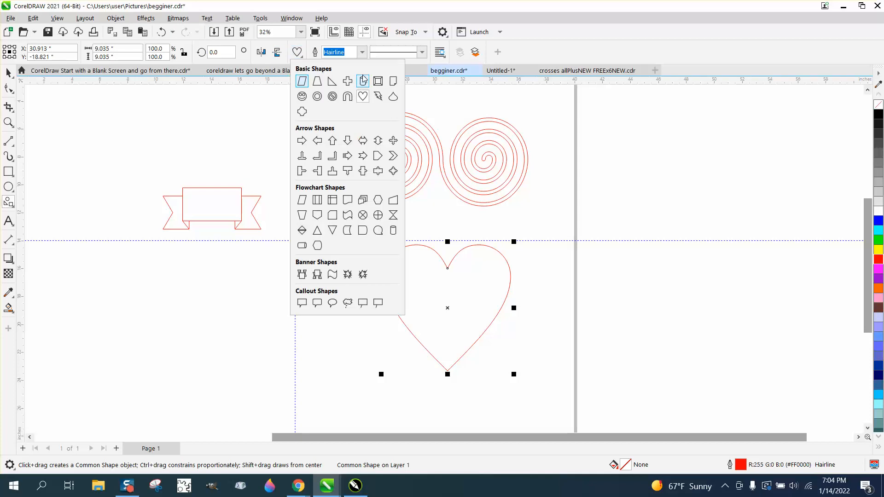
click(363, 82)
drag(693, 151, 643, 256)
Draw an up arrow about 4.5 by 4.7 inches above the banner and narrow its shaft
click(298, 53)
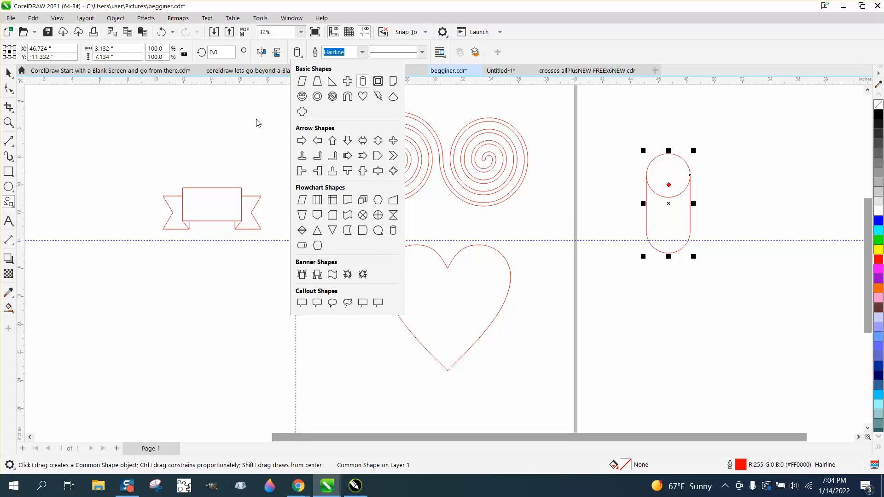
click(332, 141)
drag(189, 119, 128, 183)
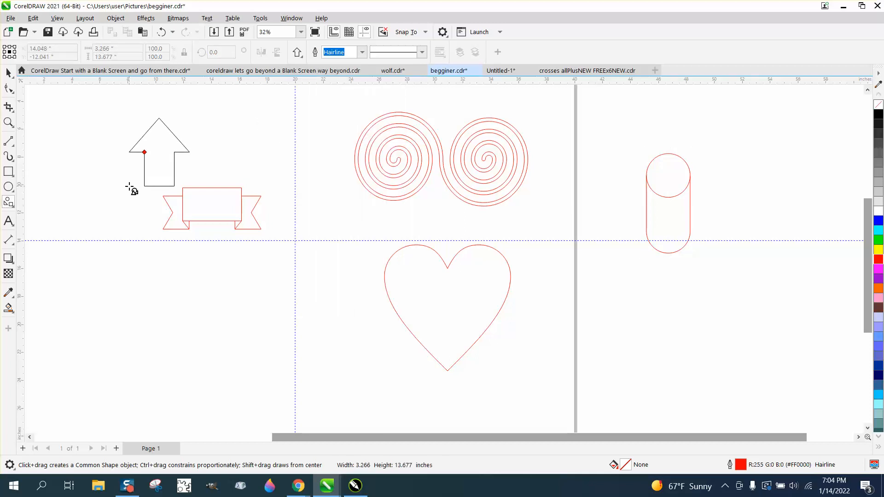
click(9, 88)
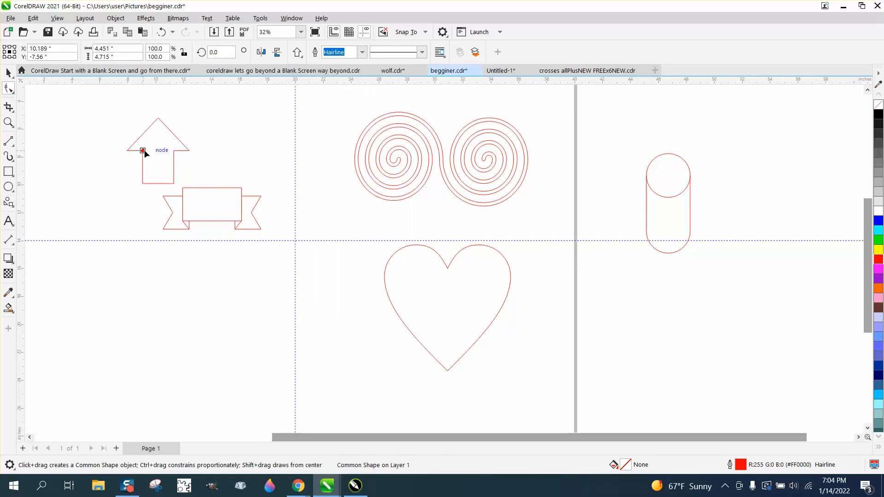
mouse_move(144, 153)
mouse_down()
mouse_move(158, 153)
mouse_move(151, 142)
mouse_move(144, 159)
mouse_move(150, 153)
mouse_up()
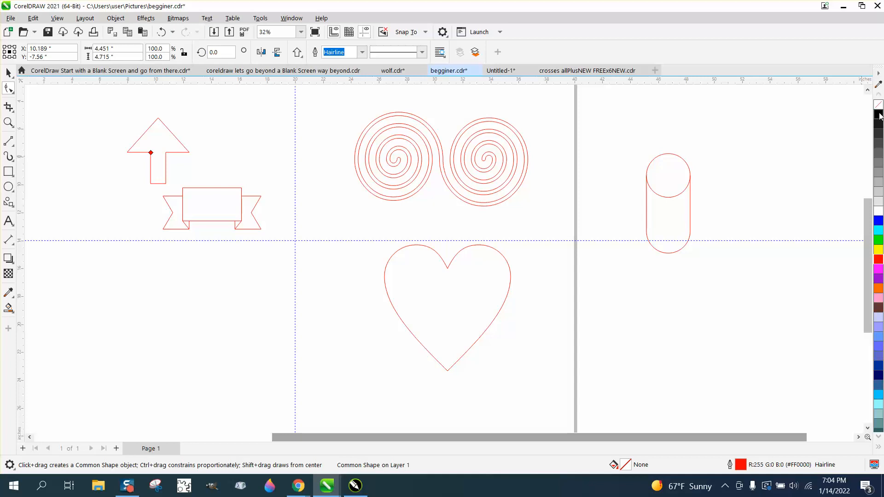
Fill the up arrow with black and remove its outline
click(880, 115)
right_click(879, 104)
click(8, 72)
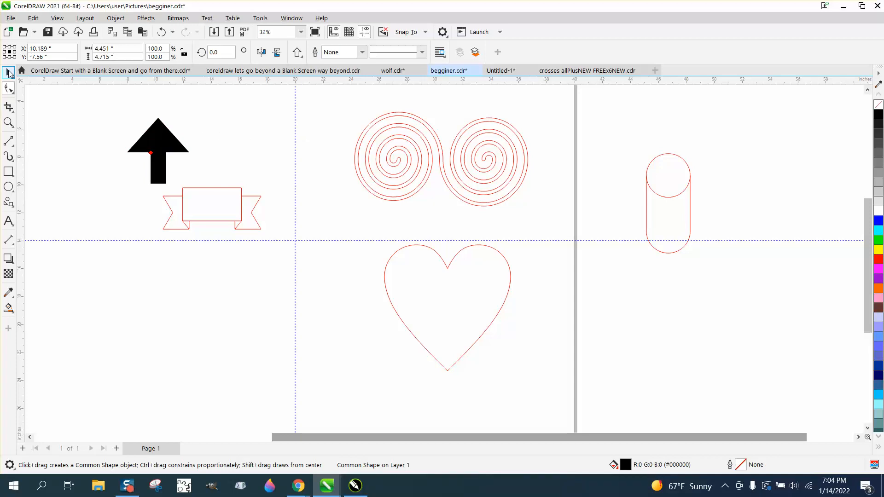
click(297, 52)
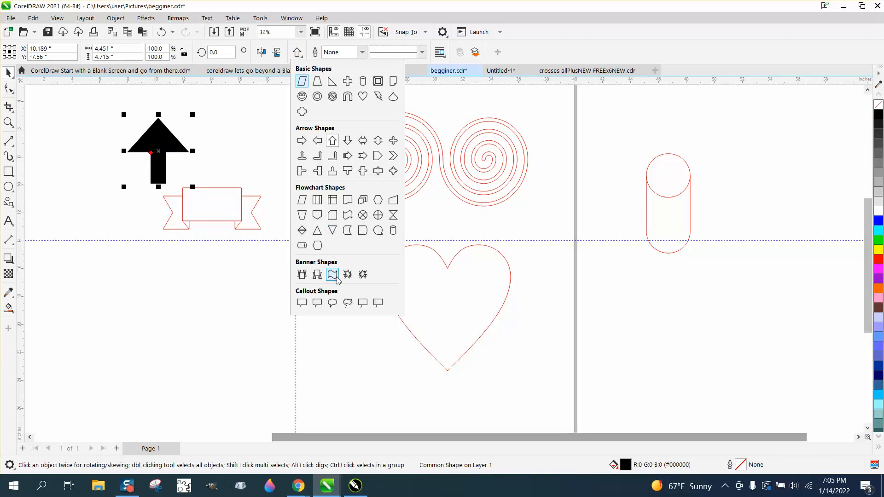
click(255, 304)
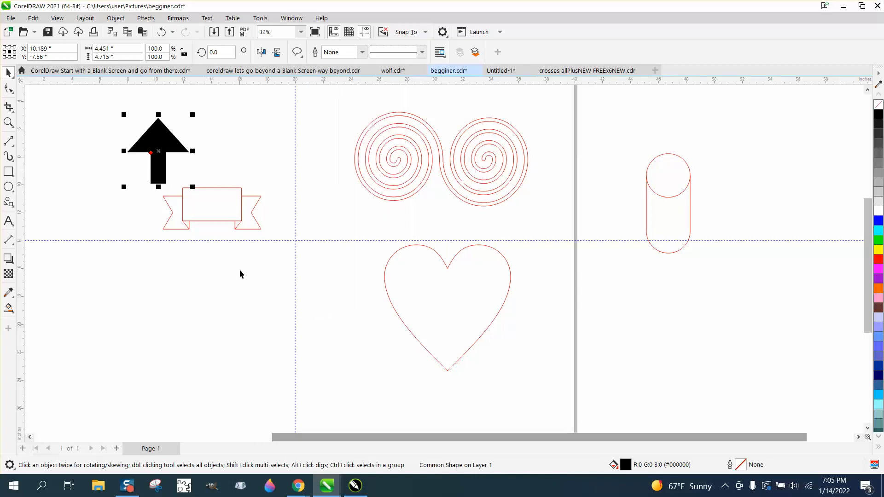
drag(239, 274, 138, 304)
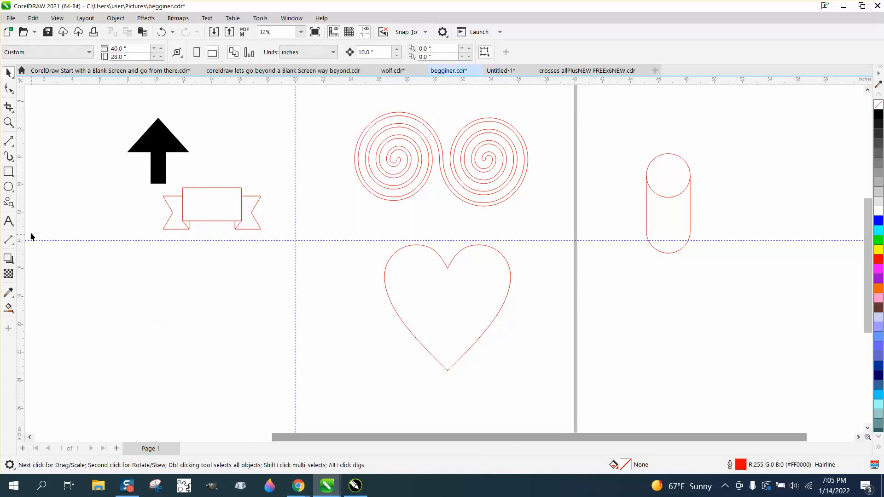
Draw a round speech-bubble callout about 5.1 by 5.4 inches below the banner, with its pointer toward the upper right
click(15, 210)
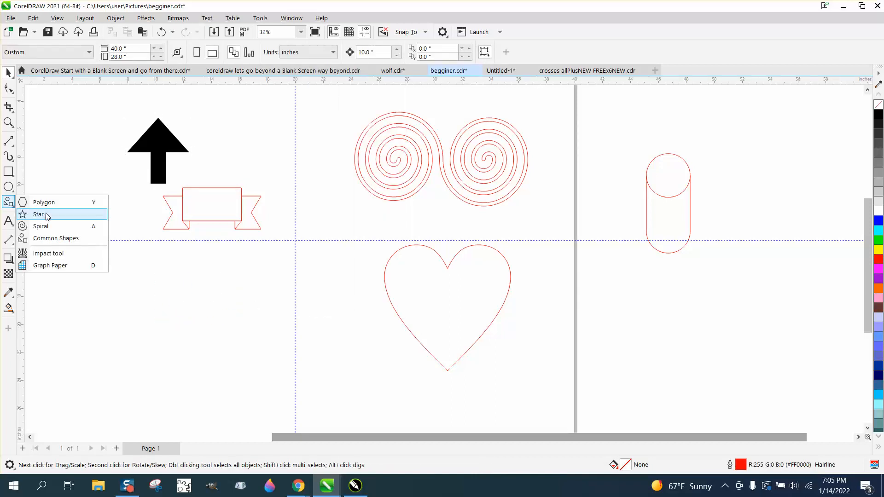
click(47, 239)
click(297, 52)
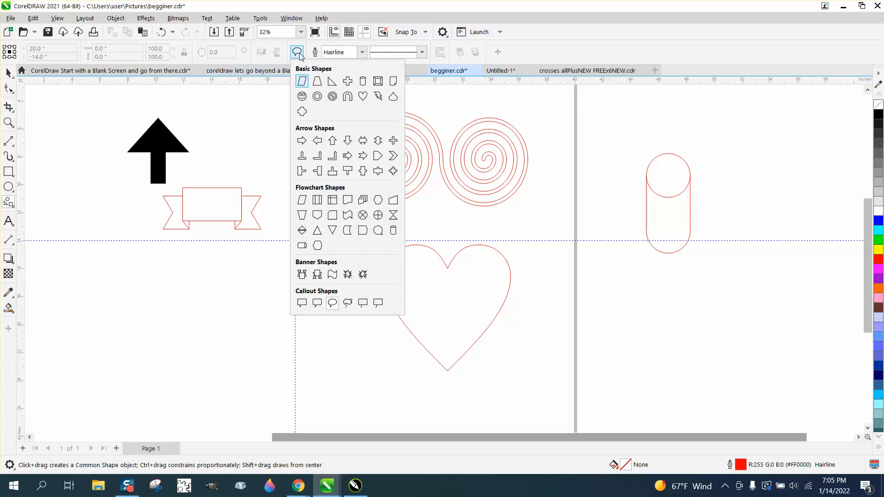
click(333, 304)
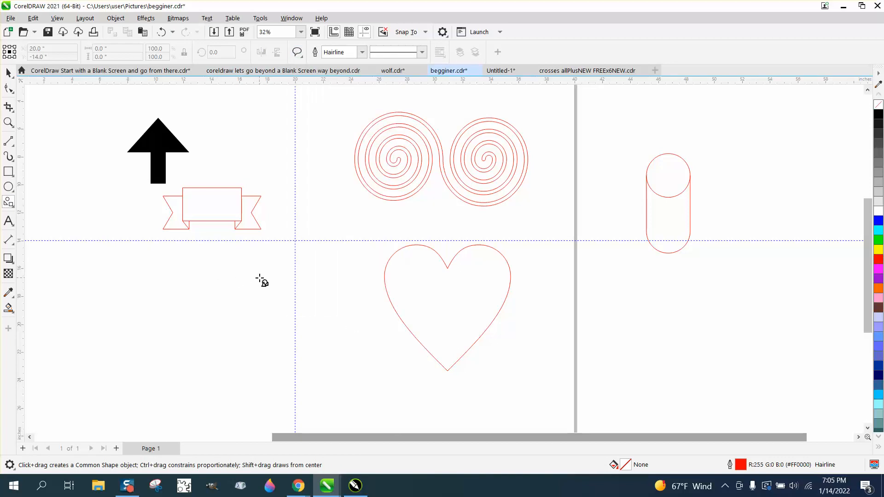
drag(260, 280, 188, 328)
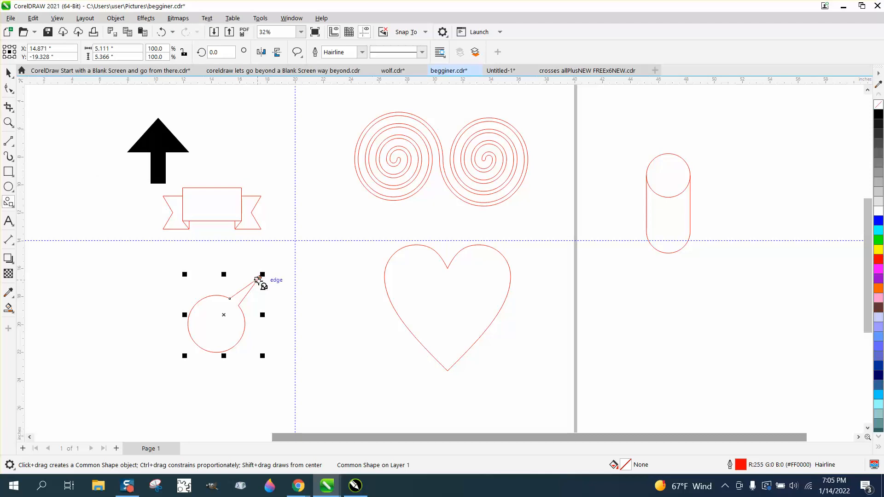
Swing the round callout's pointer tip to its lower left with the Shape tool, making the callout about 4.6 by 4.1 inches
click(16, 93)
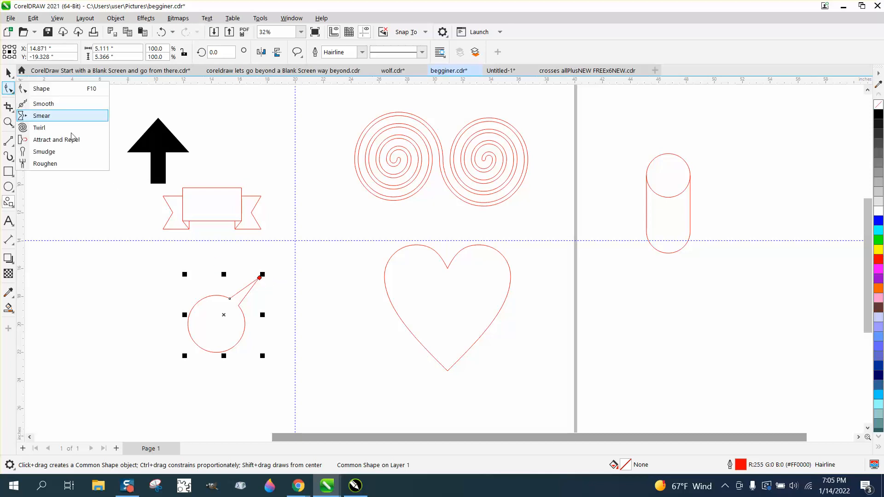
click(40, 87)
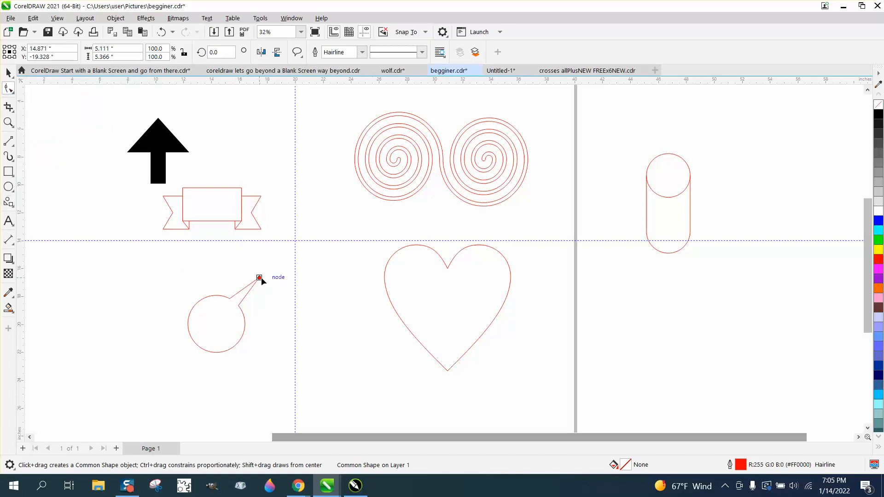
drag(260, 279, 183, 355)
scroll(138, 268, down, 1)
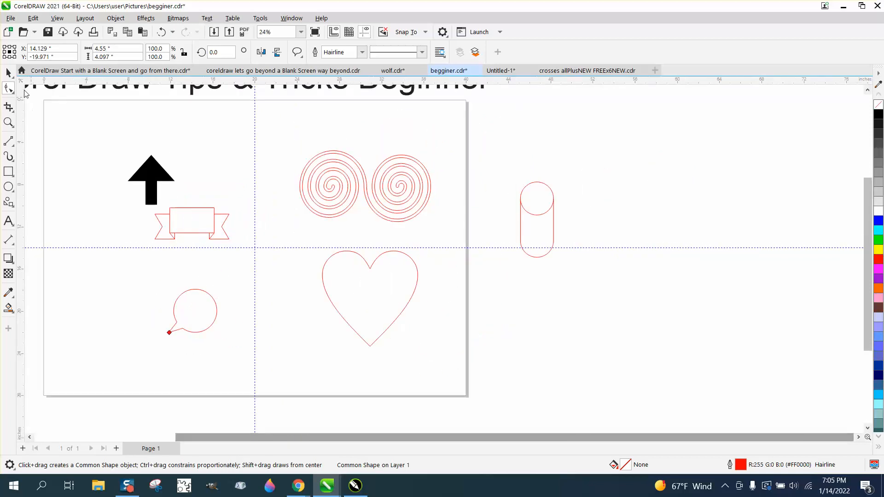
Select all the example shapes, including the cylinder outside the page, and delete them
click(8, 73)
drag(114, 143, 341, 291)
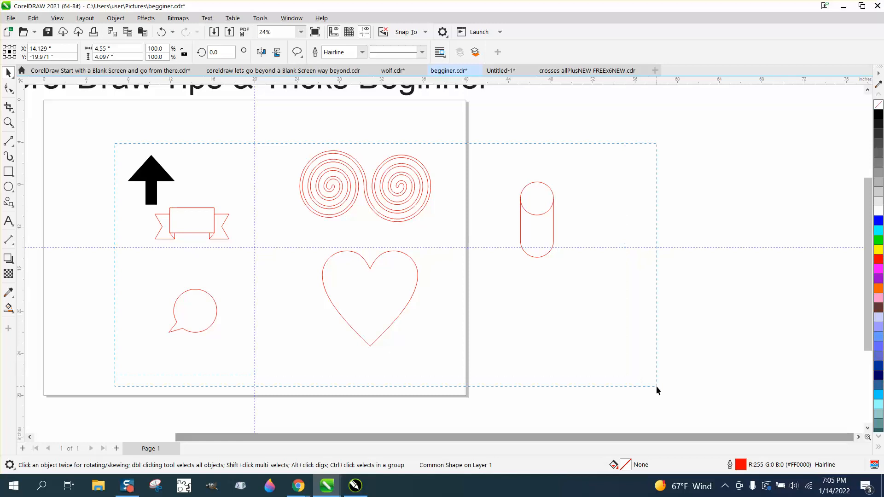
drag(656, 386, 655, 383)
key(Delete)
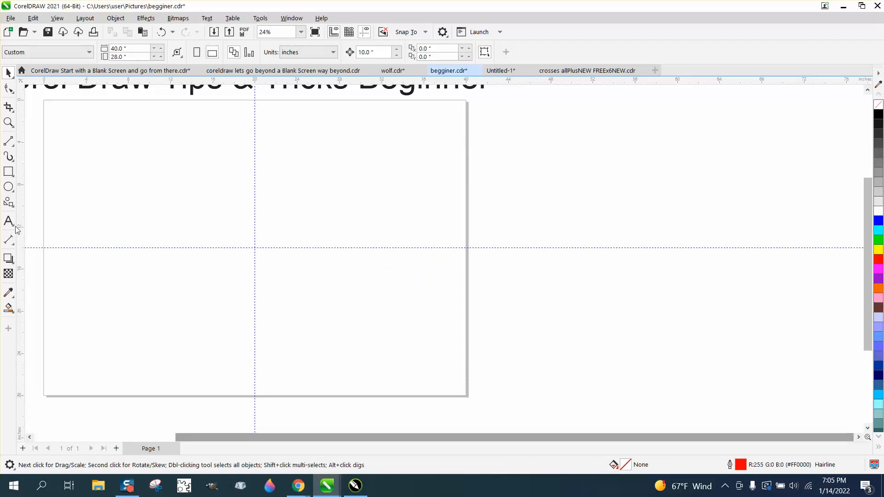
Draw a radial impact shape about 19 inches across, centred in the page's upper-right quarter
click(14, 209)
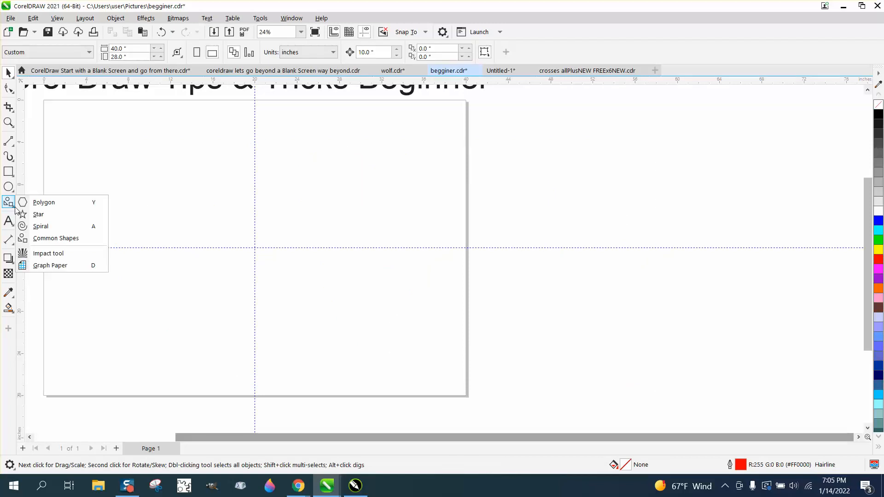
click(51, 254)
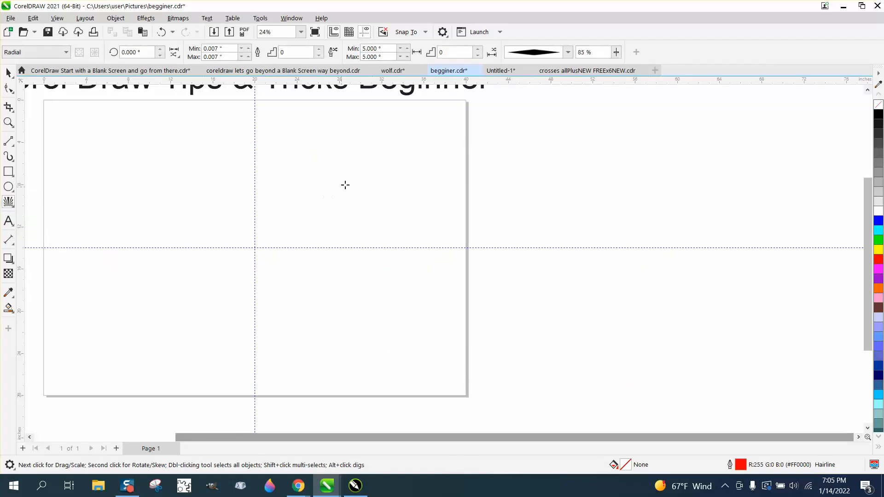
drag(351, 183, 272, 248)
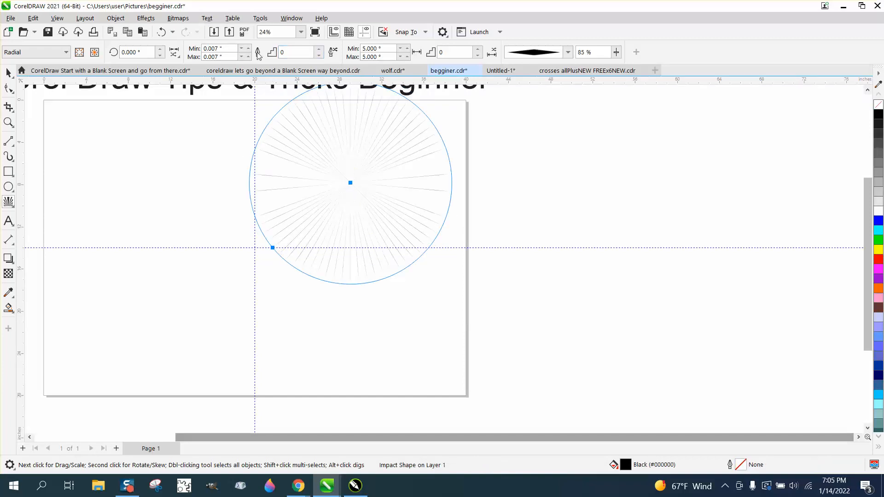
Increase the impact shape's maximum line width to 0.107°
drag(229, 57, 196, 57)
click(249, 57)
click(249, 57)
click(249, 57)
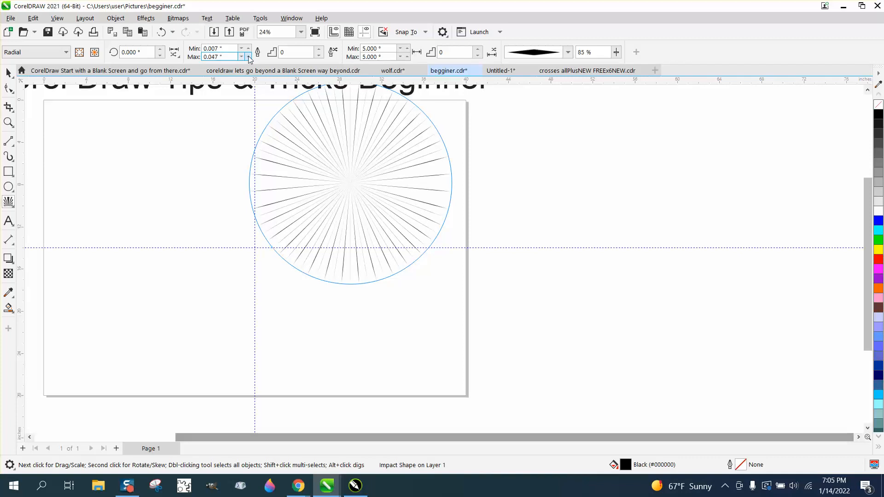
click(249, 57)
click(249, 57)
click(249, 57)
click(248, 57)
click(248, 57)
click(249, 57)
click(249, 57)
Increase the impact shape's minimum line width to 0.097°
click(249, 49)
click(248, 49)
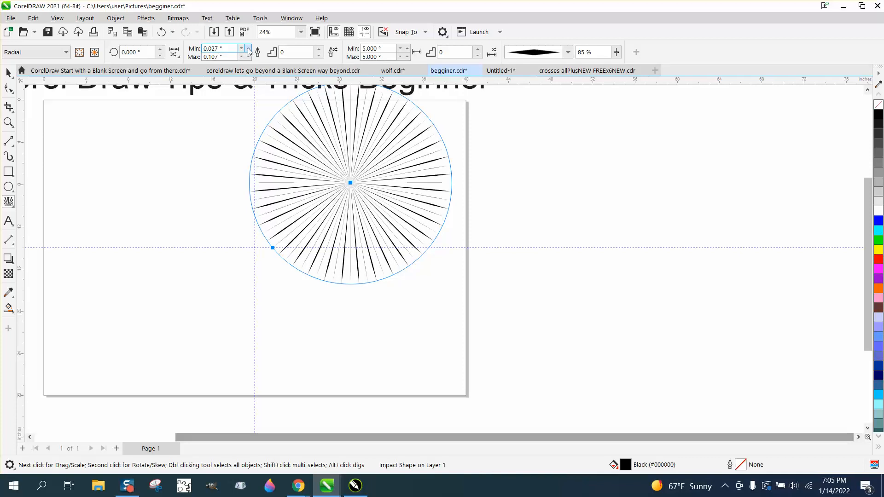
click(249, 48)
click(248, 49)
click(249, 49)
click(249, 48)
click(249, 49)
click(248, 48)
click(249, 48)
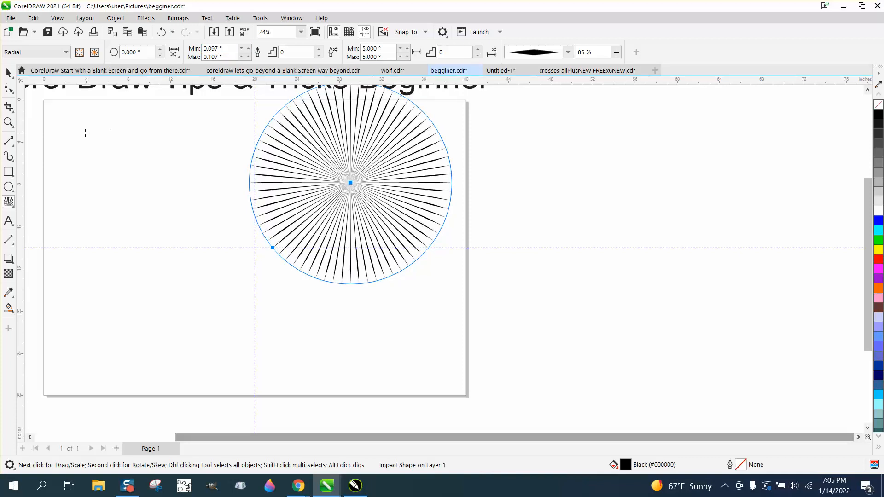
Adjust the impact shape's line widths to a minimum of 0.117° and a maximum of 0.197°
click(8, 122)
click(438, 219)
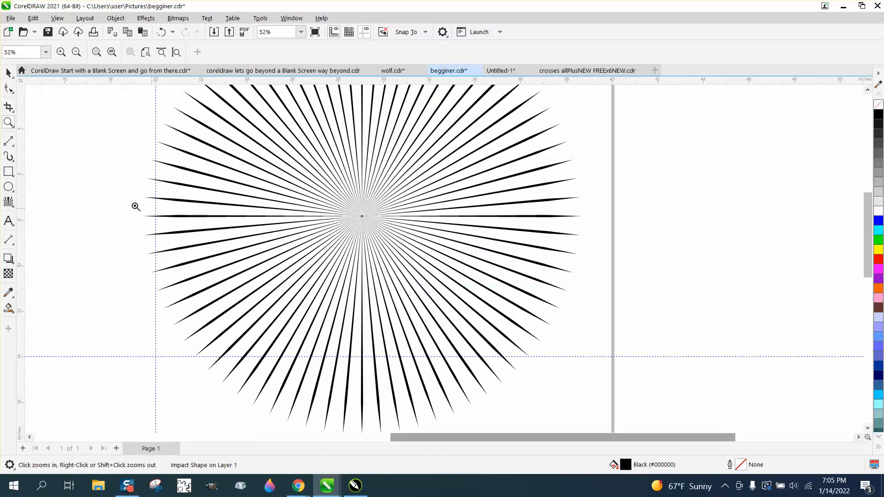
click(8, 202)
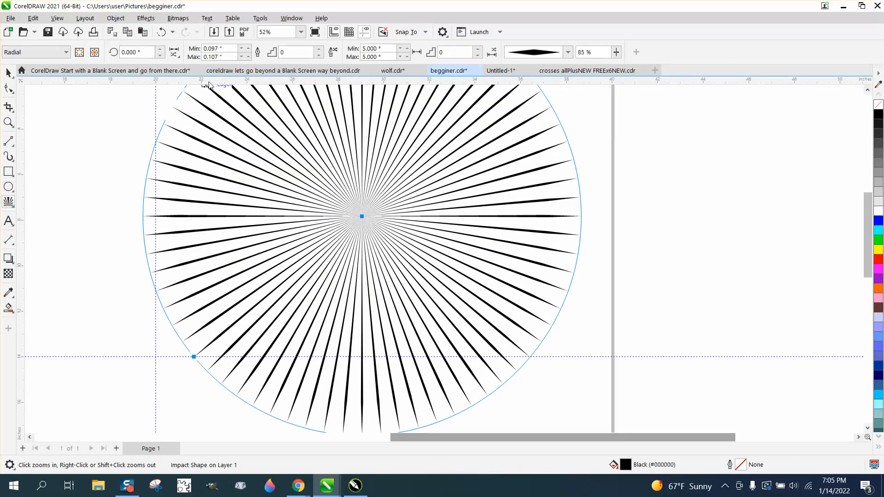
click(249, 48)
click(249, 48)
click(249, 48)
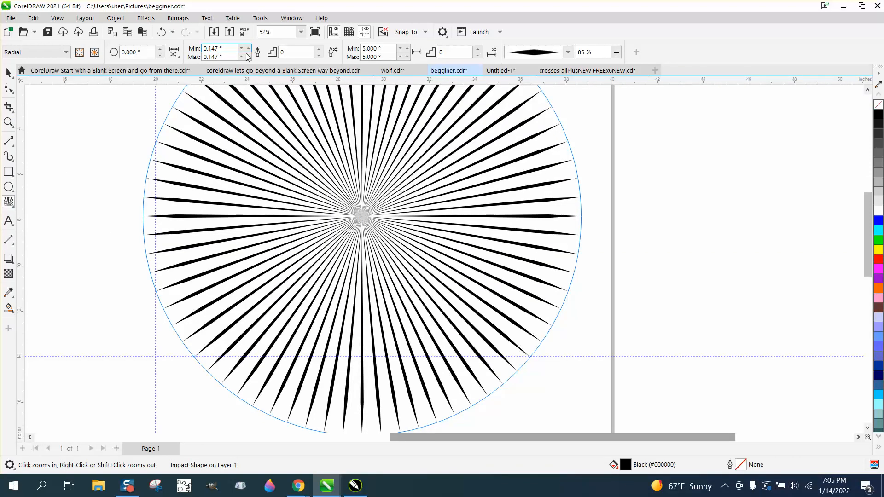
click(248, 57)
click(249, 57)
click(249, 57)
click(249, 57)
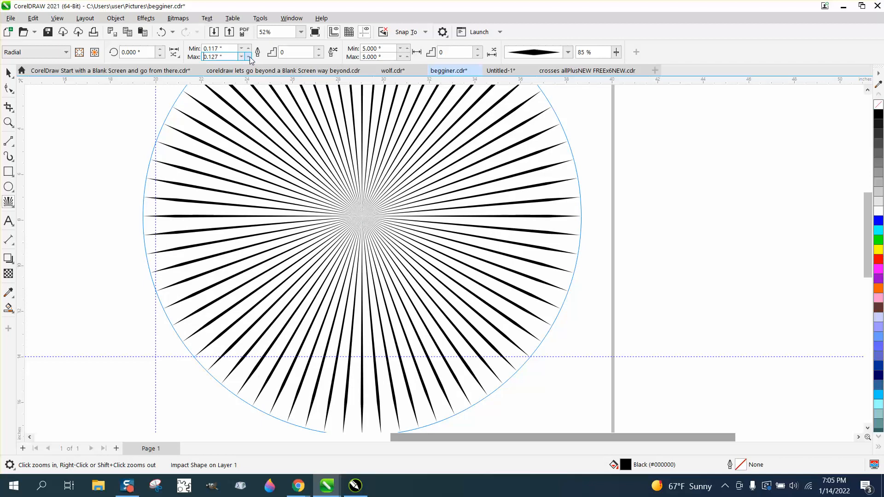
click(249, 58)
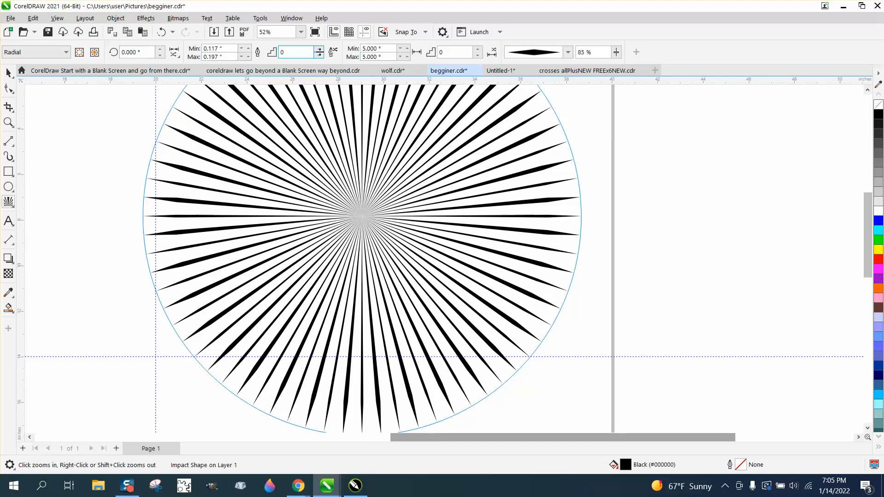
Set the impact shape's line width step to 4
click(319, 49)
click(319, 49)
click(319, 50)
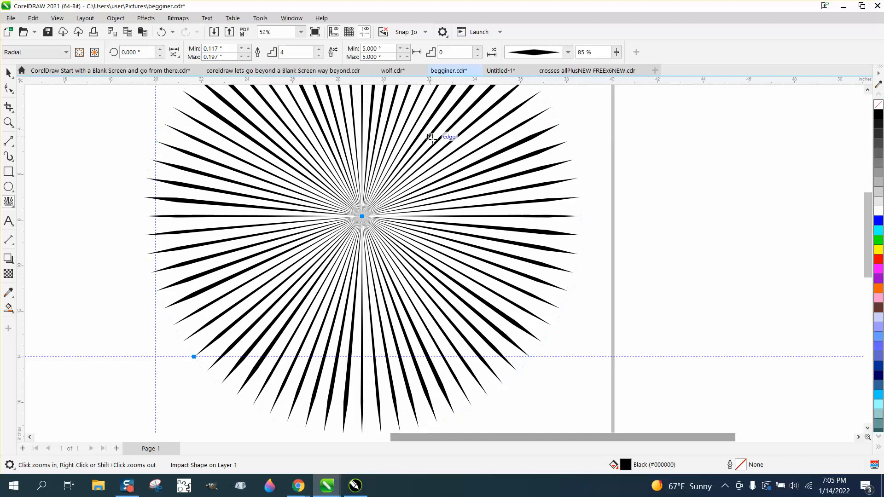
Change the impact shape's line style to the elongated ellipse with rounded sides
click(461, 54)
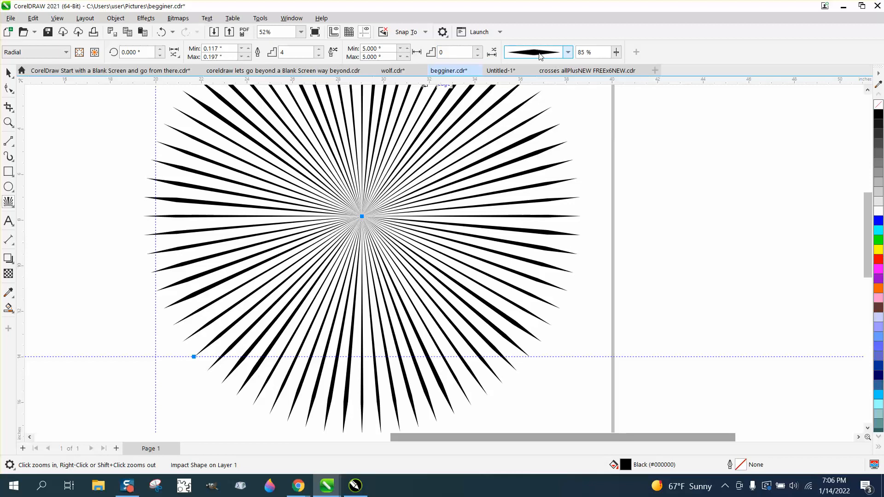
click(567, 54)
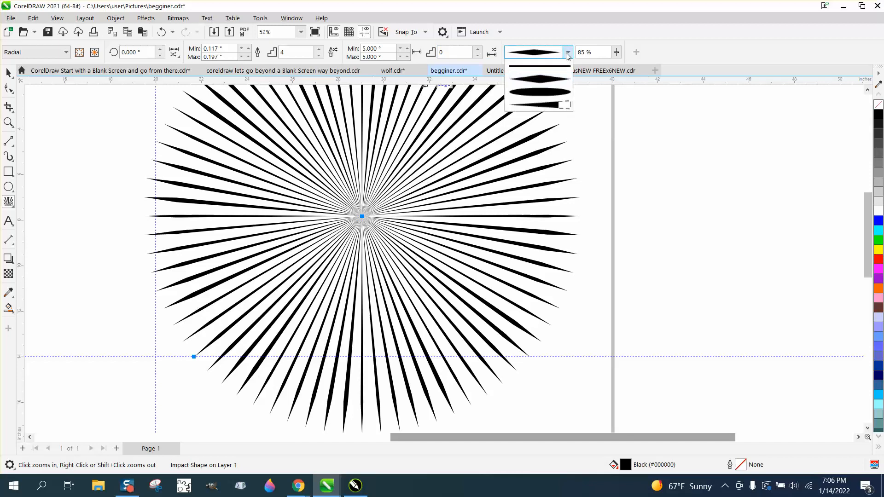
click(544, 92)
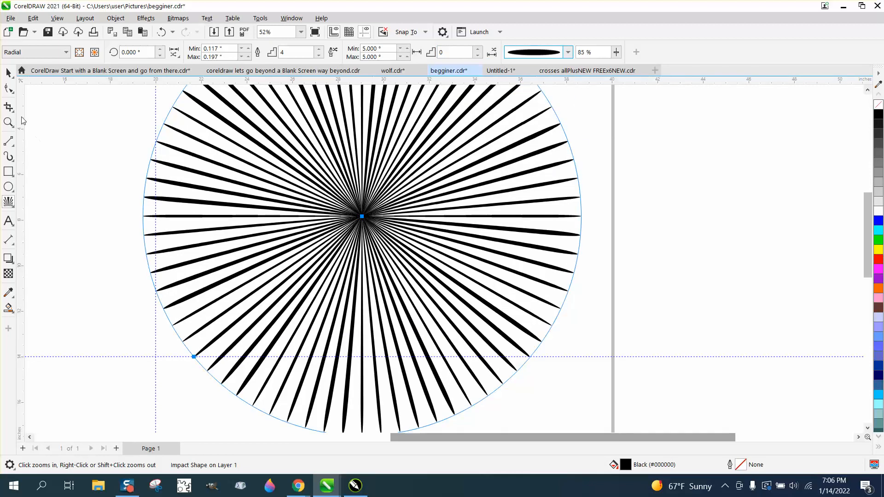
Delete the radial impact shape from the page
click(8, 73)
scroll(369, 227, down, 1)
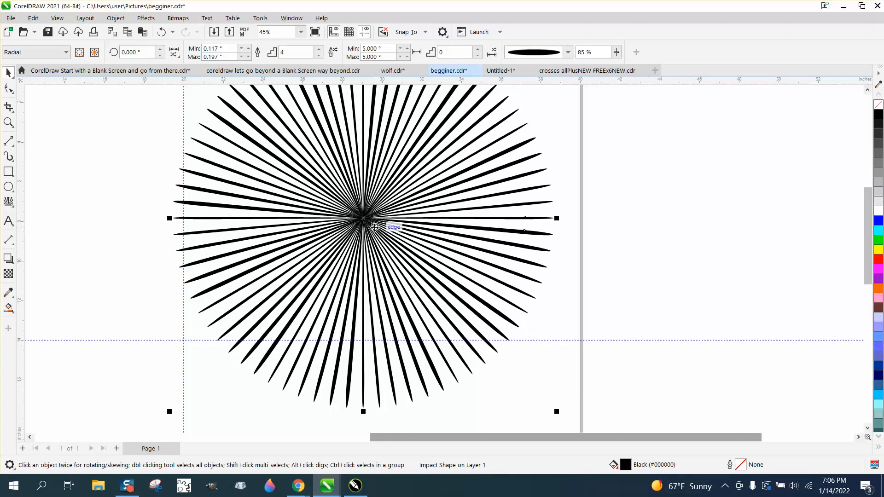
key(Delete)
Draw a square graph paper grid of 4 columns by 4 rows, about 7.9 inches wide, in the page's upper-right quarter
click(16, 207)
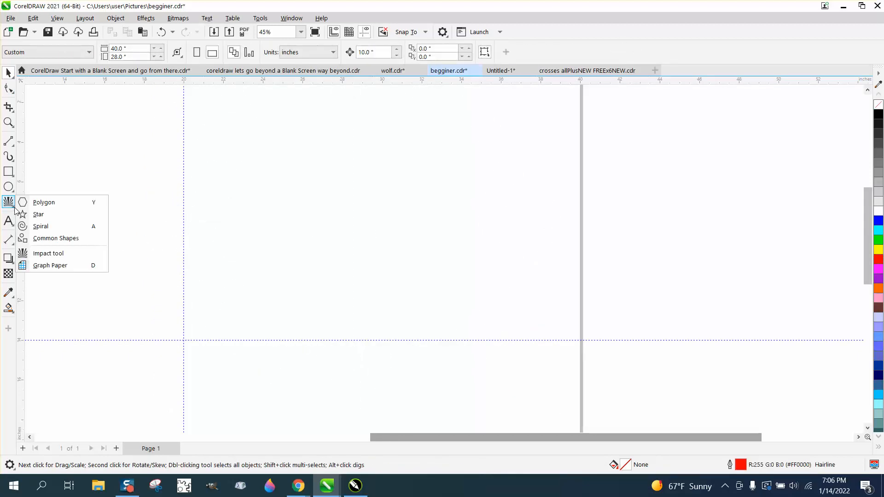
click(50, 265)
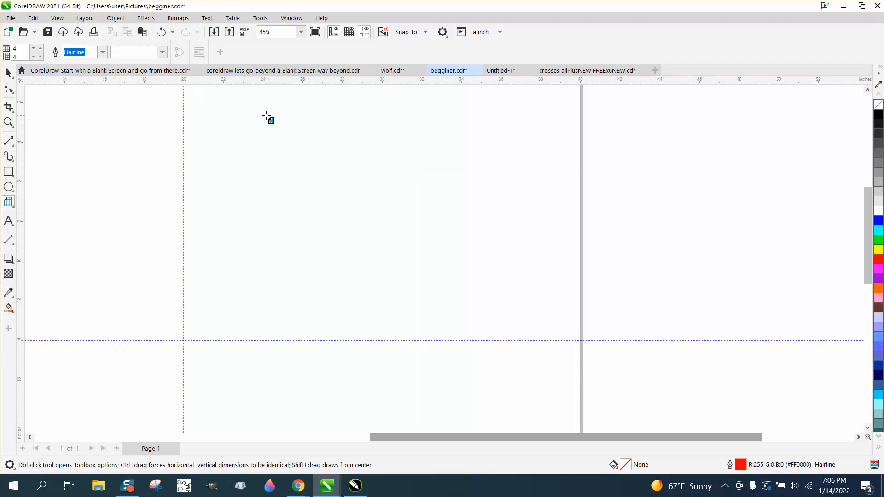
drag(434, 158, 277, 300)
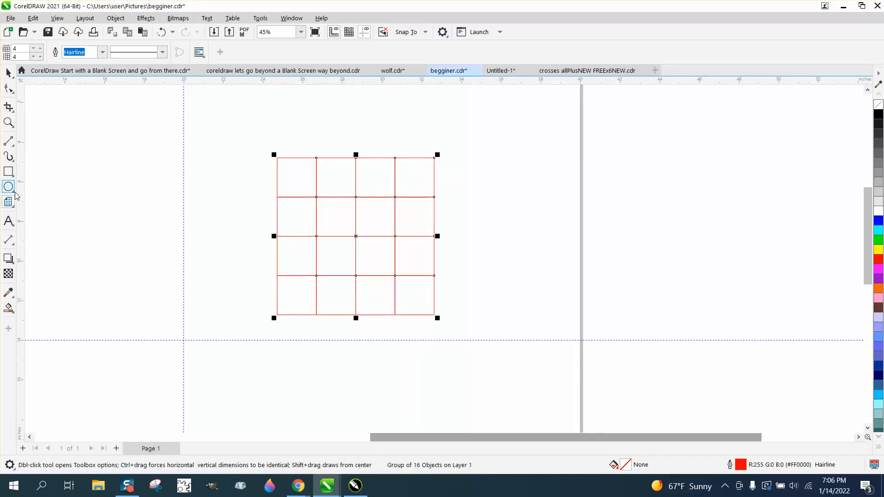
click(8, 73)
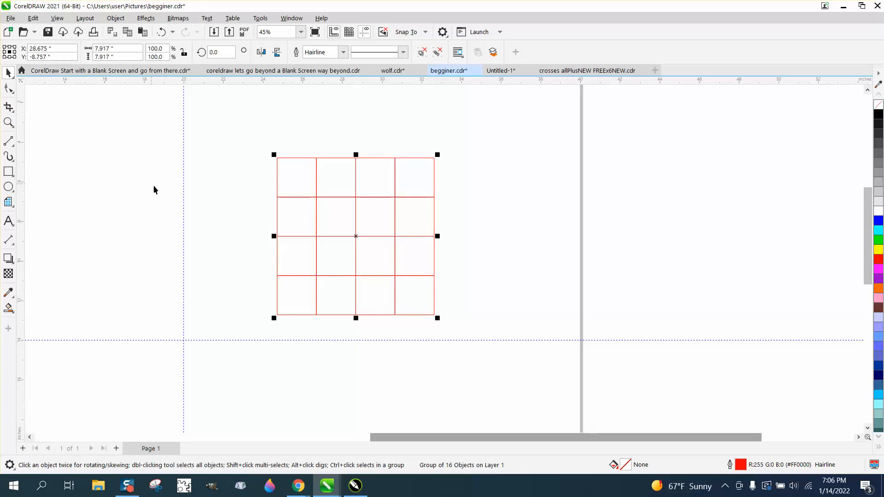
Add the word "Text" in Arial beside the grid and enlarge it to about 5.8 by 2.3 inches
click(9, 221)
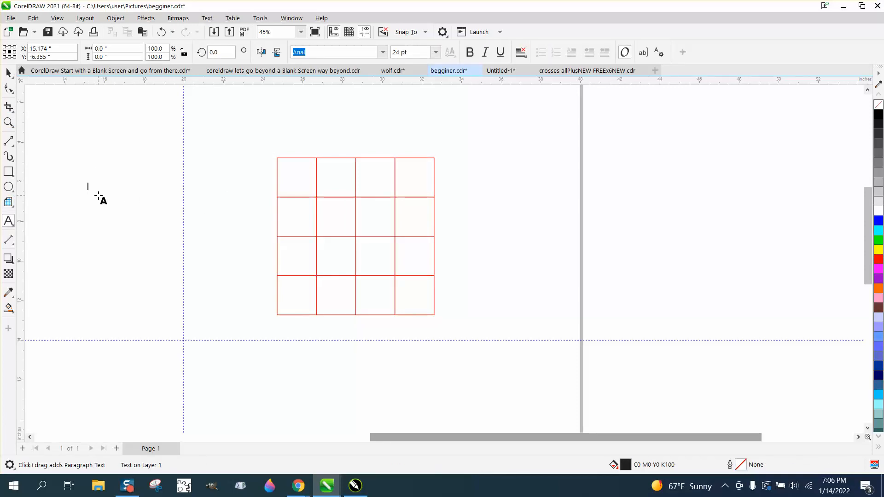
text(Text)
click(101, 188)
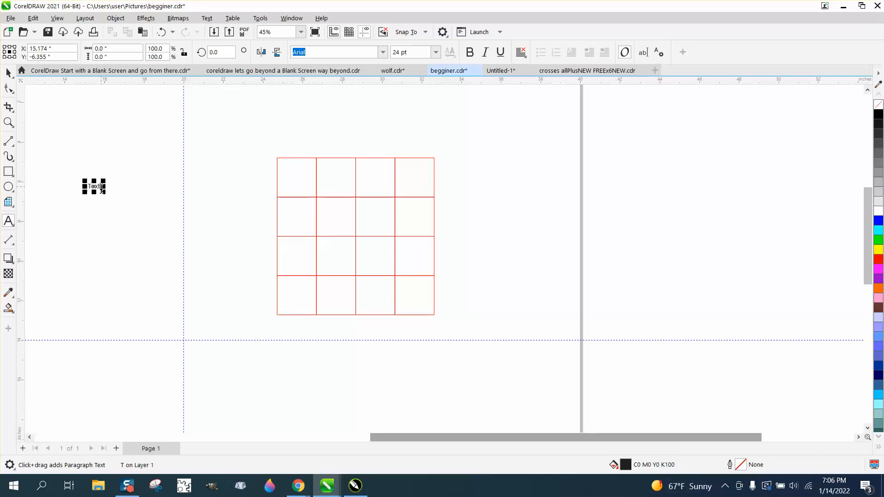
drag(102, 193, 206, 234)
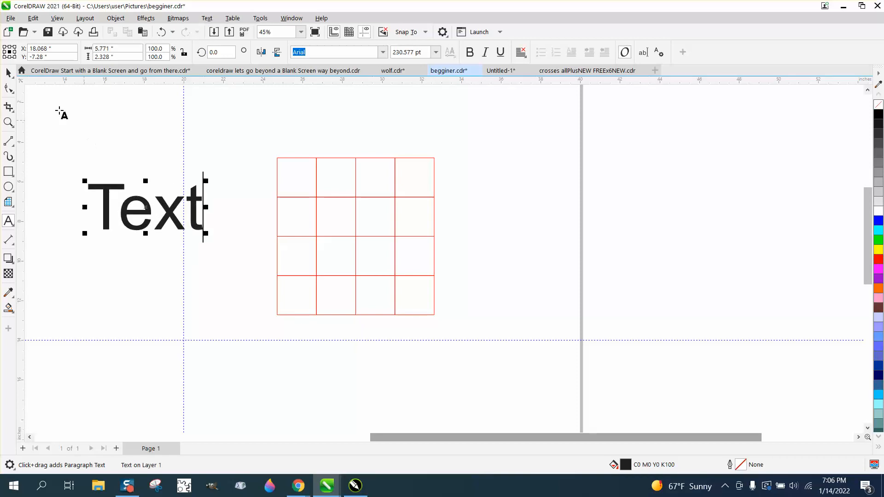
Move the text onto the grid's centre and PowerClip it inside the grid
click(8, 73)
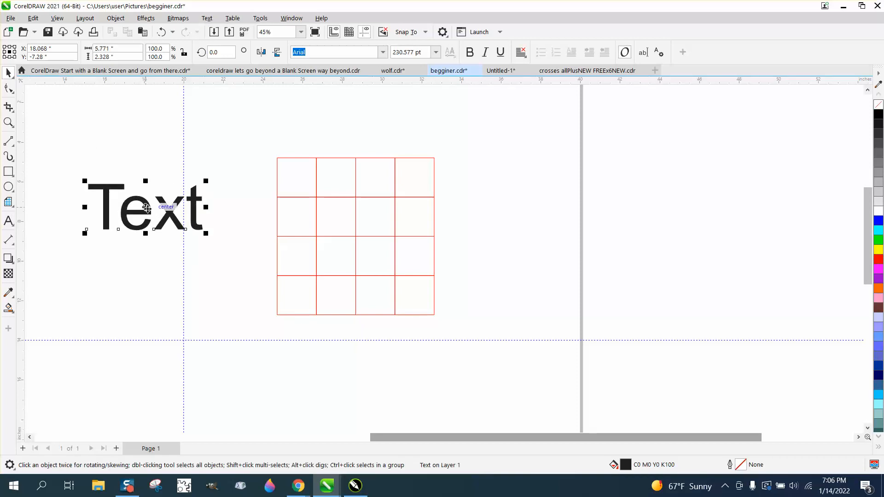
drag(146, 207, 355, 232)
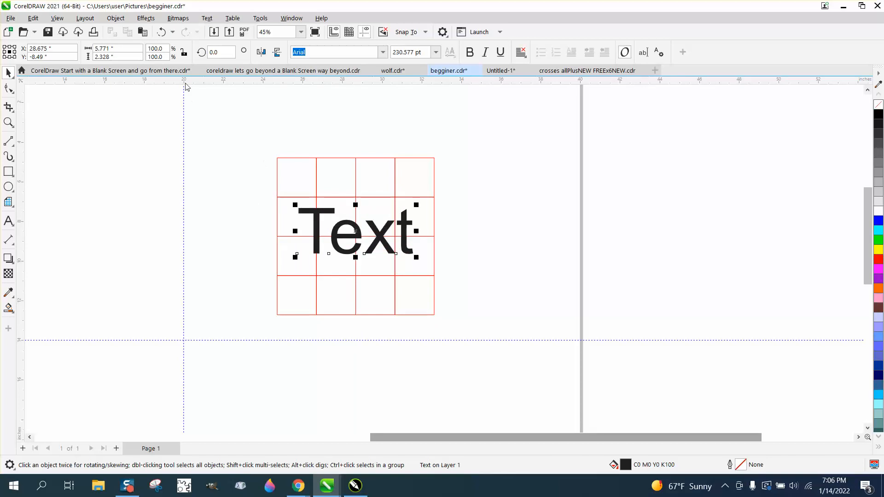
click(116, 19)
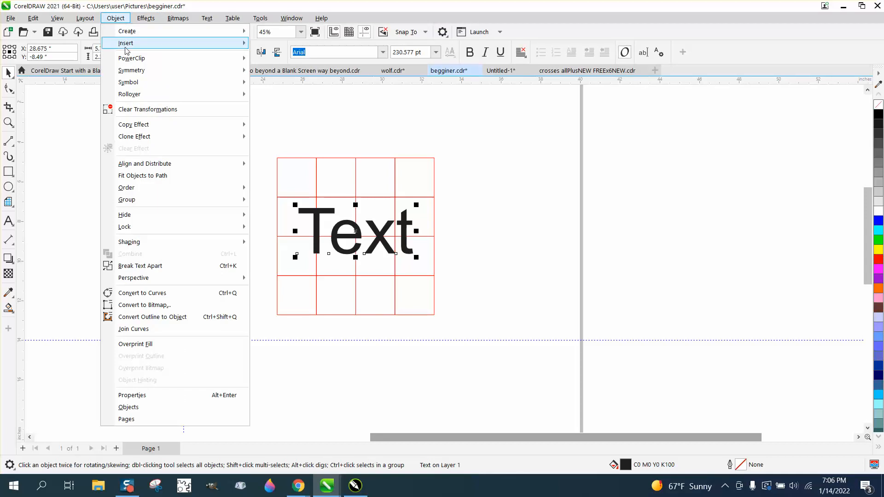
mouse_move(147, 63)
click(272, 64)
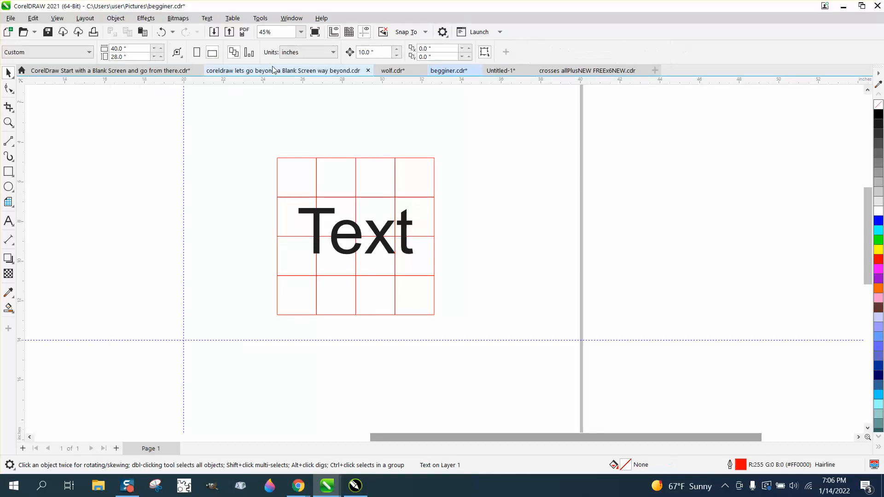
click(284, 173)
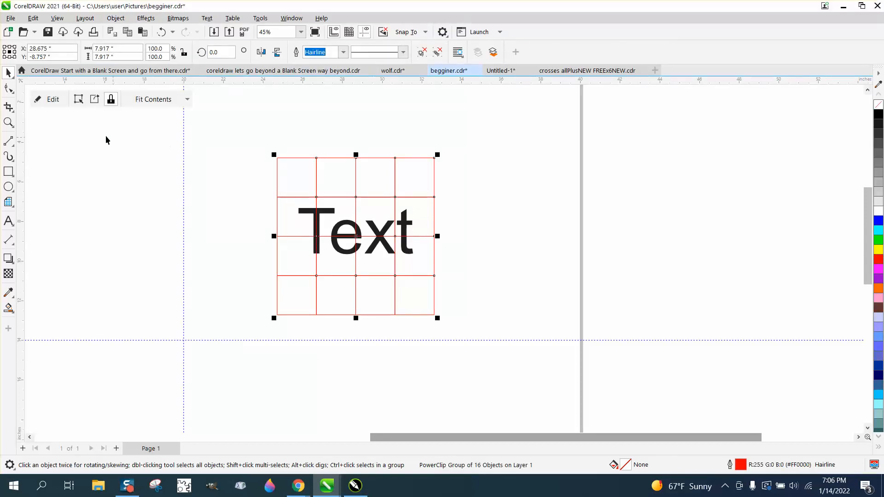
Ungroup the PowerClipped graph paper grid into its separate cells and clear the selection
drag(256, 145, 252, 203)
drag(516, 350, 517, 351)
click(116, 18)
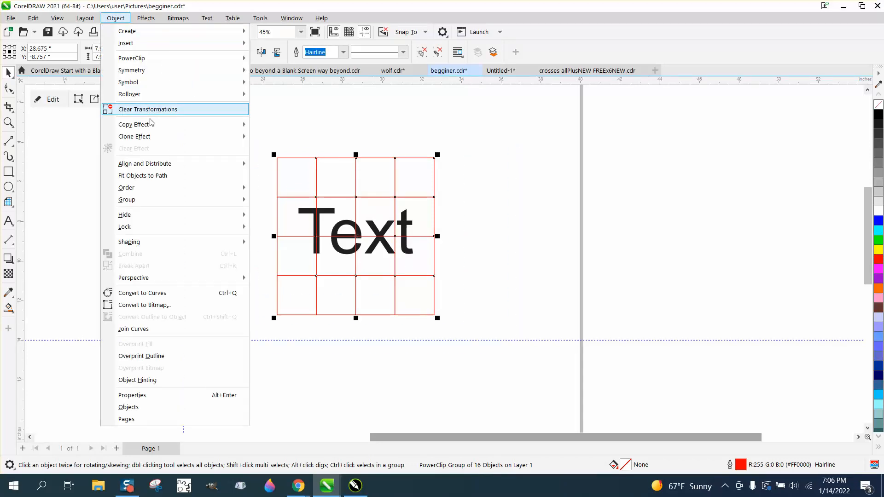
mouse_move(143, 200)
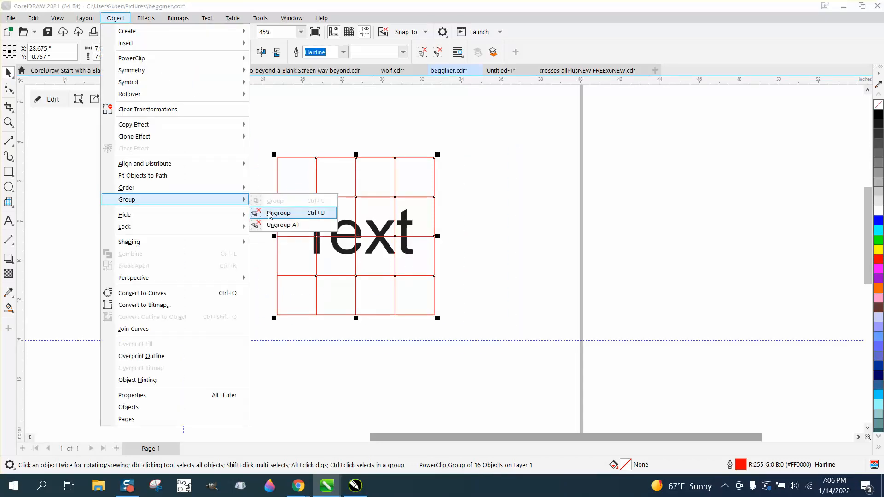
click(269, 212)
click(241, 200)
Pull the cells holding pieces of the word "Text" away from the grid one by one, scattering them around their original places
drag(299, 211, 220, 205)
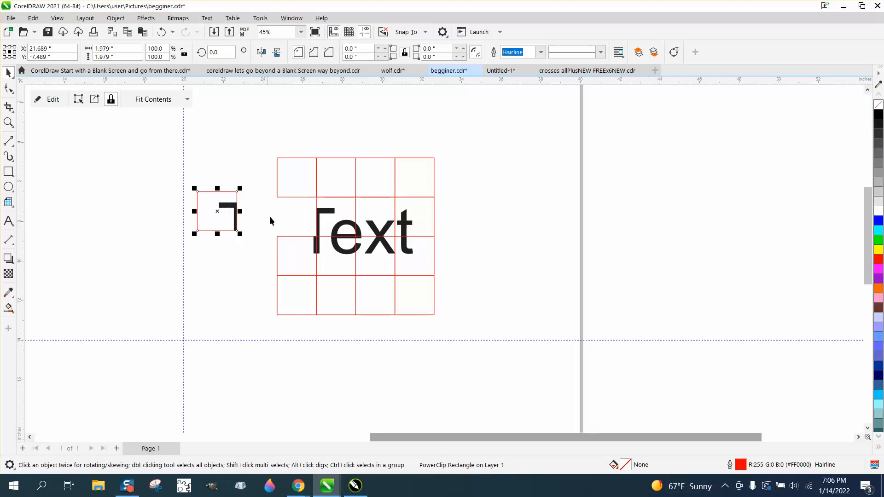
drag(315, 245, 262, 275)
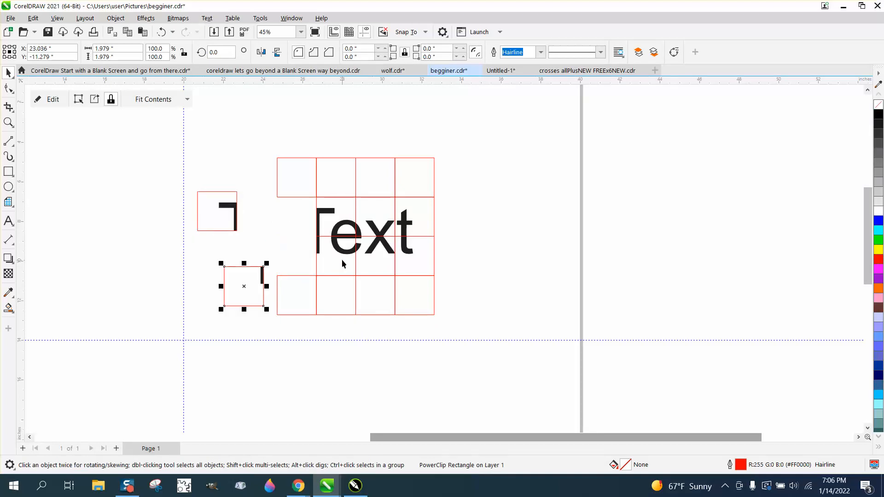
drag(335, 230, 279, 229)
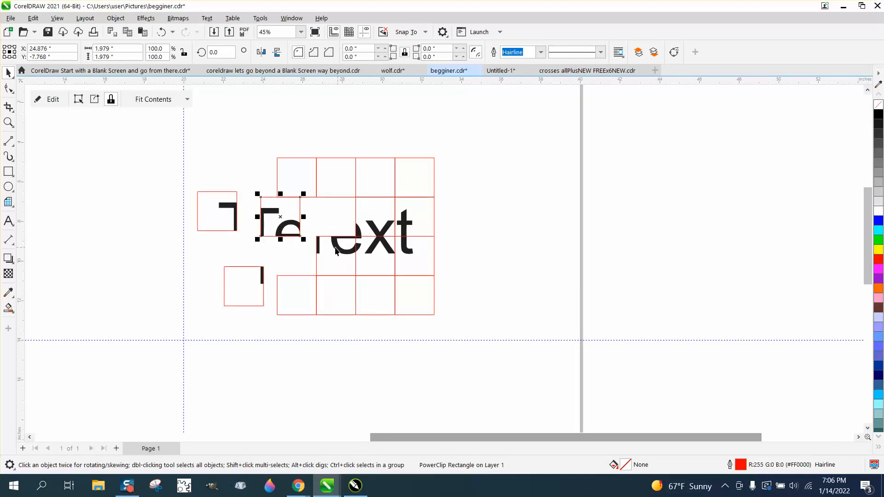
drag(326, 253, 299, 261)
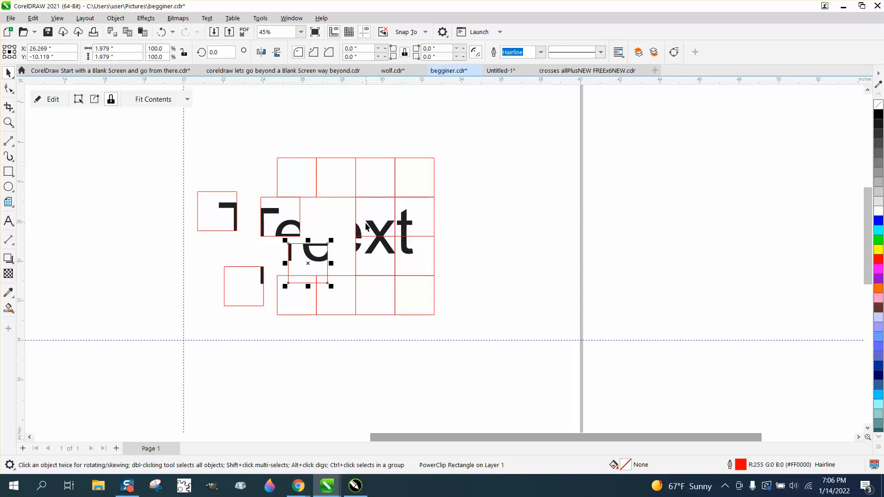
drag(367, 225, 368, 275)
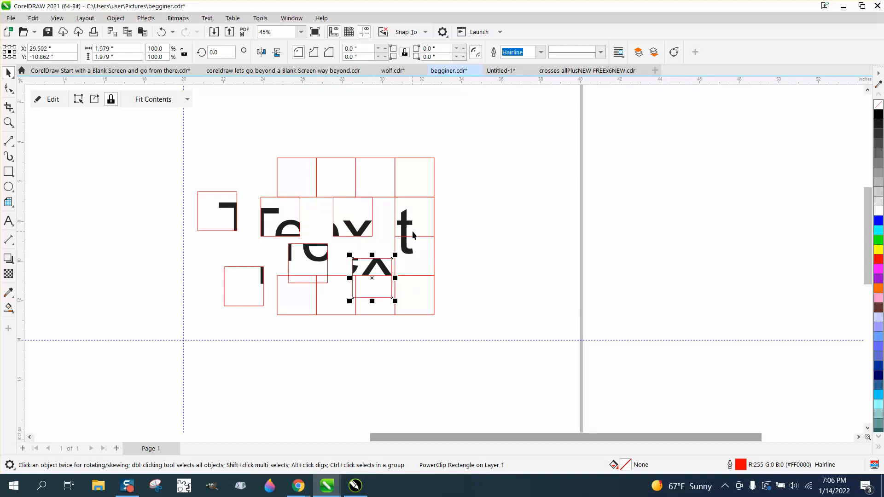
drag(413, 231, 434, 223)
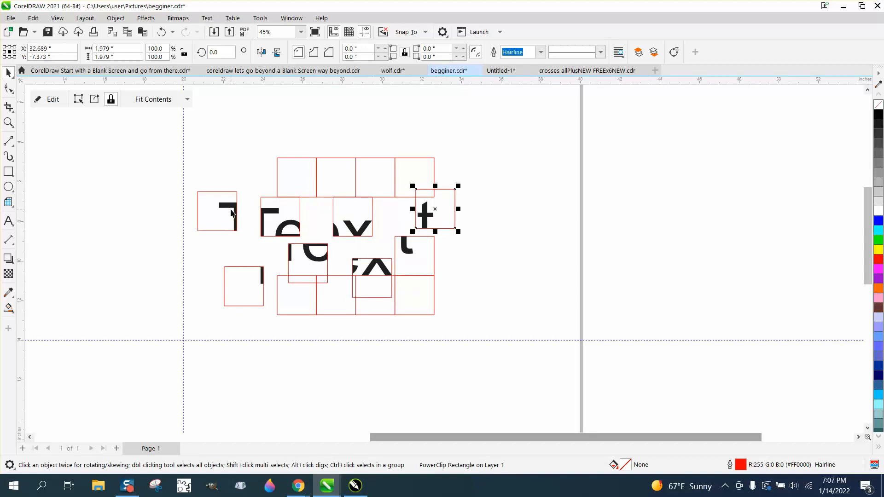
Undo all the individual cell moves while keeping the grid ungrouped
click(162, 33)
click(162, 33)
click(162, 33)
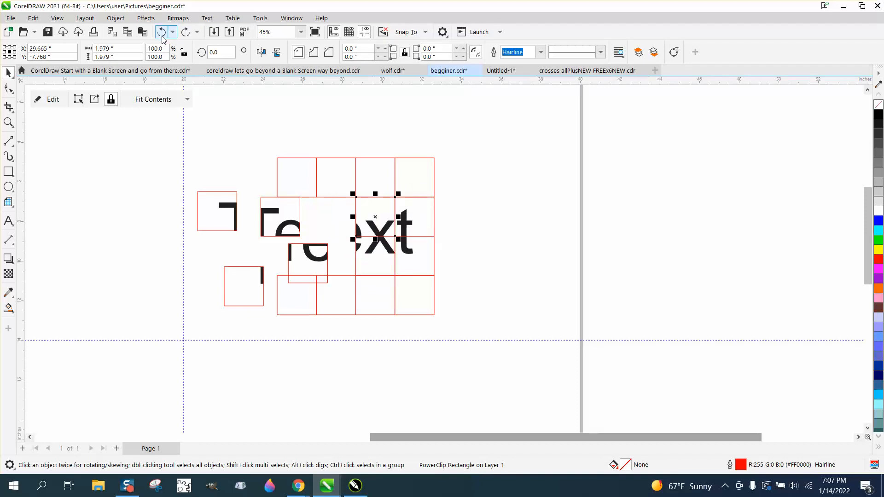
click(162, 33)
click(162, 33)
click(162, 33)
click(161, 33)
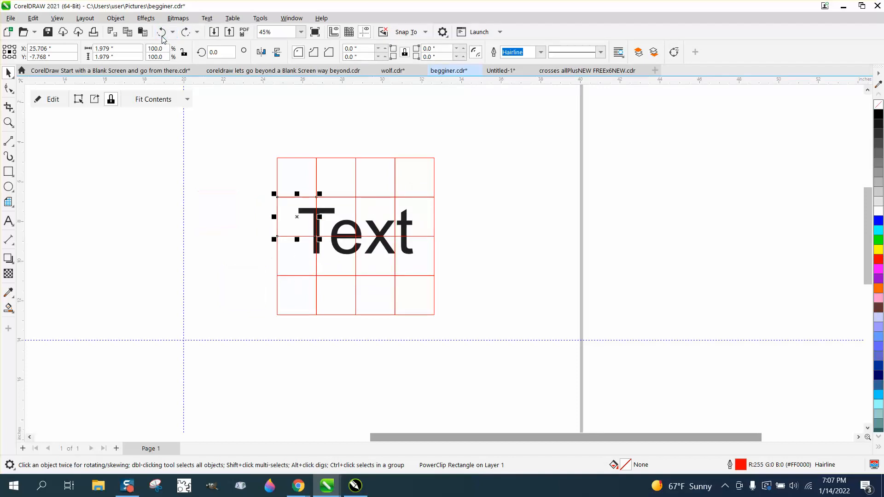
Select the two-by-two block of cells containing "Te" and move it 10 inches to the left of the grid
drag(263, 196, 365, 238)
click(319, 224)
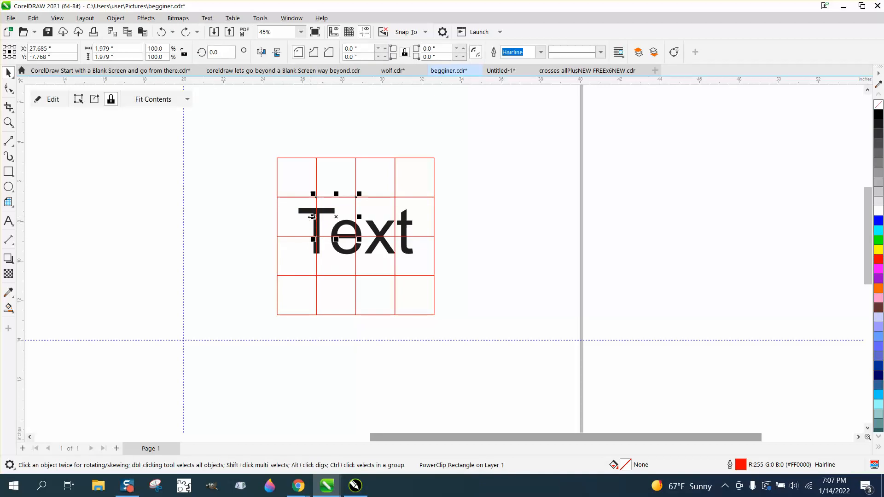
click(210, 165)
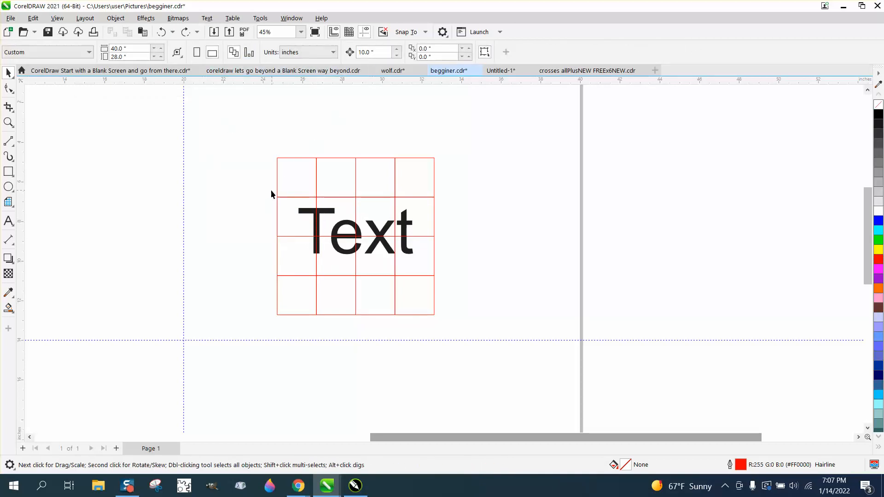
drag(271, 189, 374, 287)
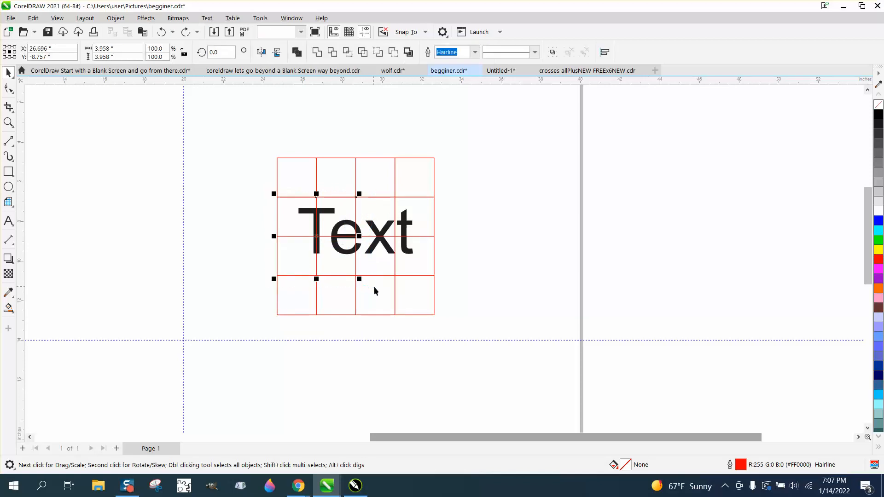
key(Left)
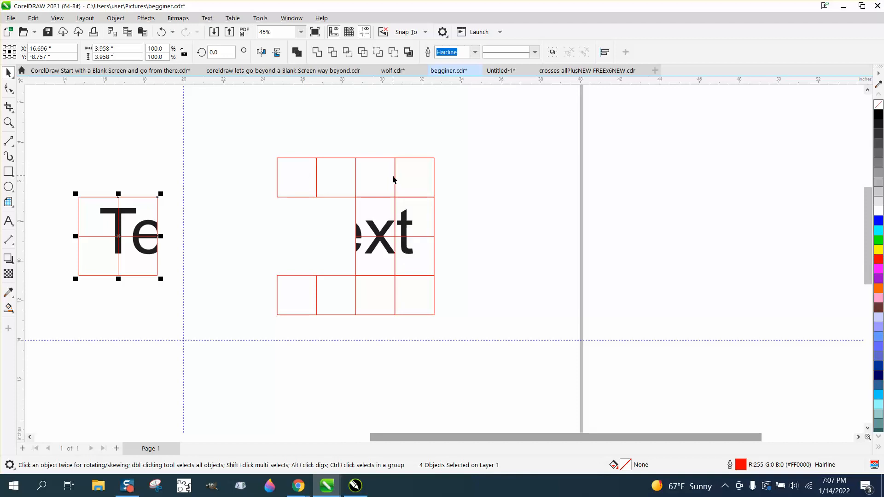
Nudge the detached "Te" block slightly upward and pull its upper-right cell out of the block, up and to the right
click(8, 123)
drag(249, 302, 249, 303)
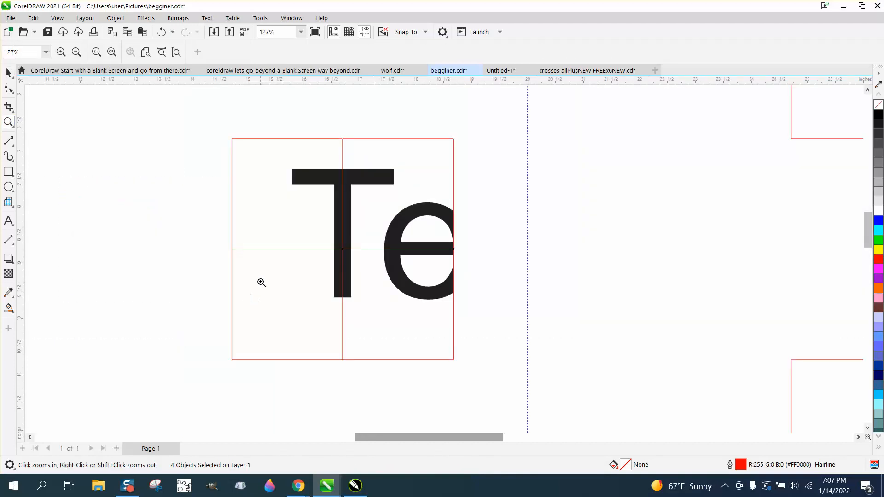
scroll(261, 282, down, 2)
click(8, 73)
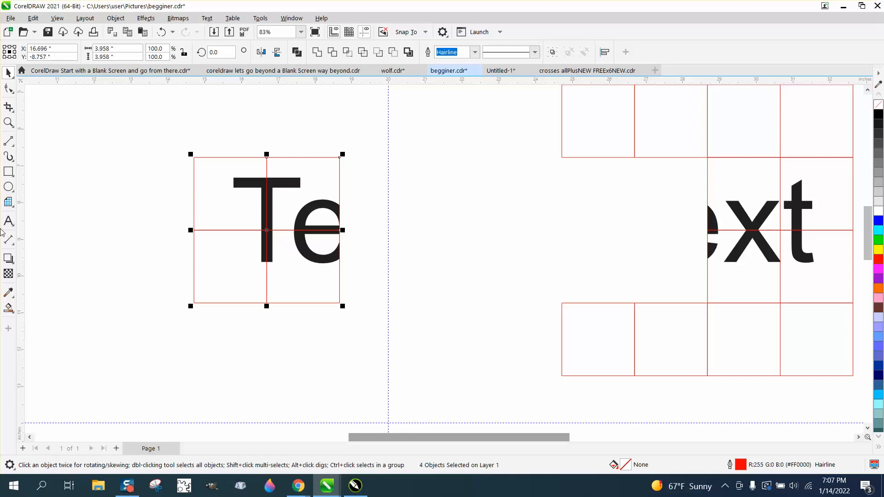
click(15, 227)
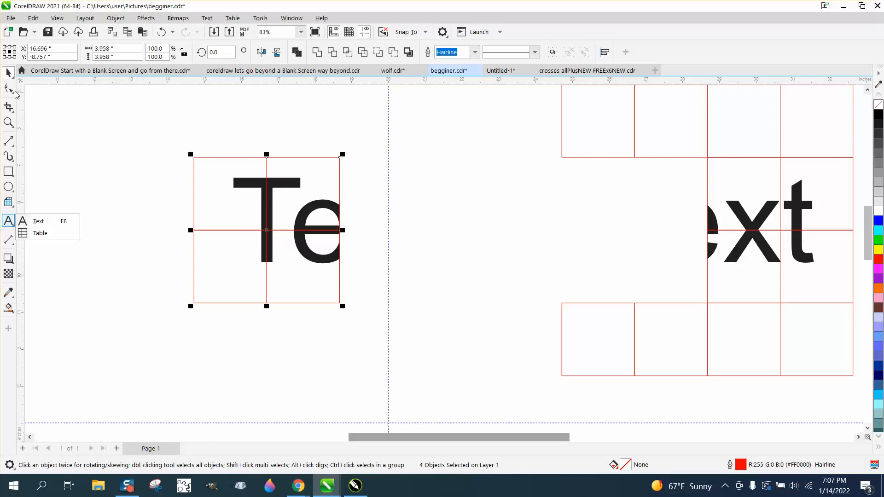
mouse_move(10, 73)
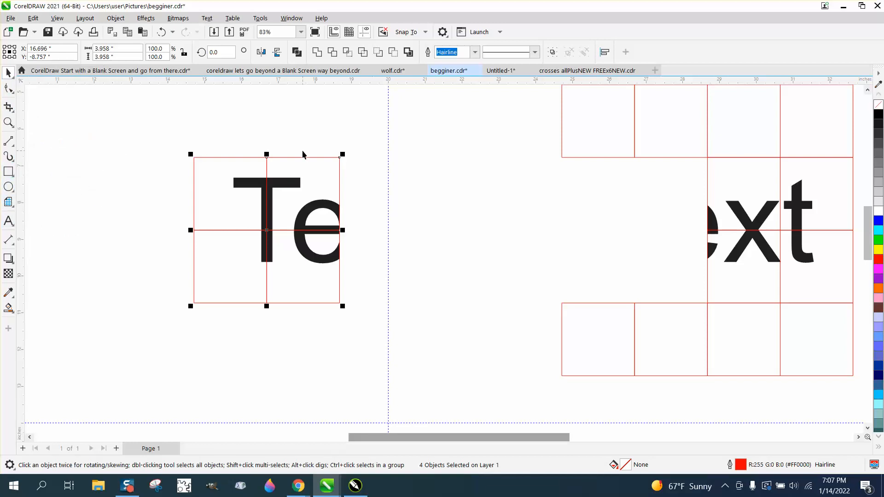
click(303, 170)
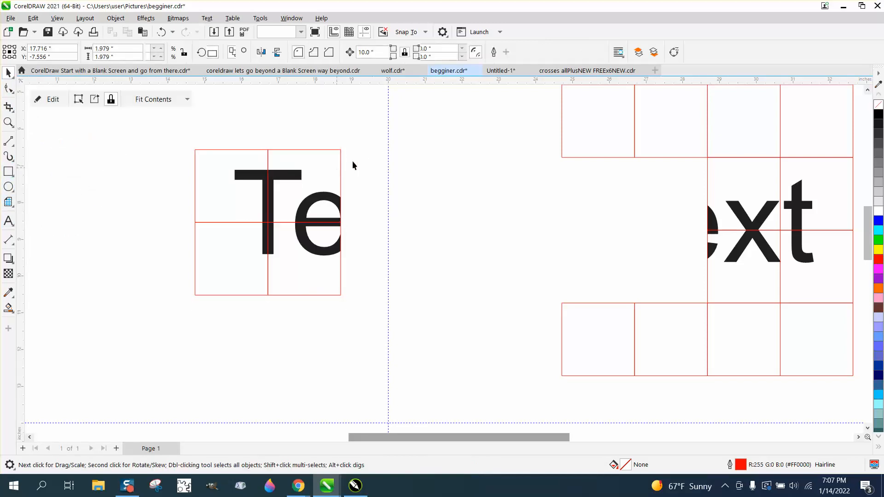
drag(297, 184, 339, 174)
scroll(339, 174, down, 3)
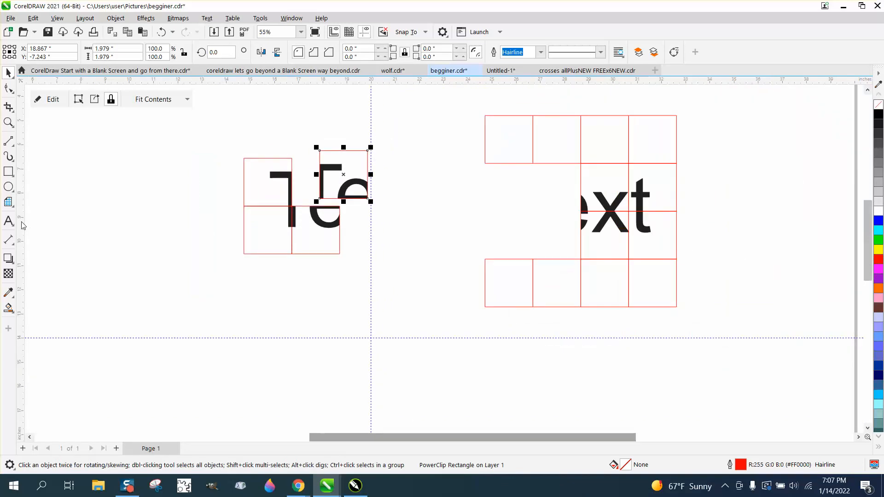
click(11, 204)
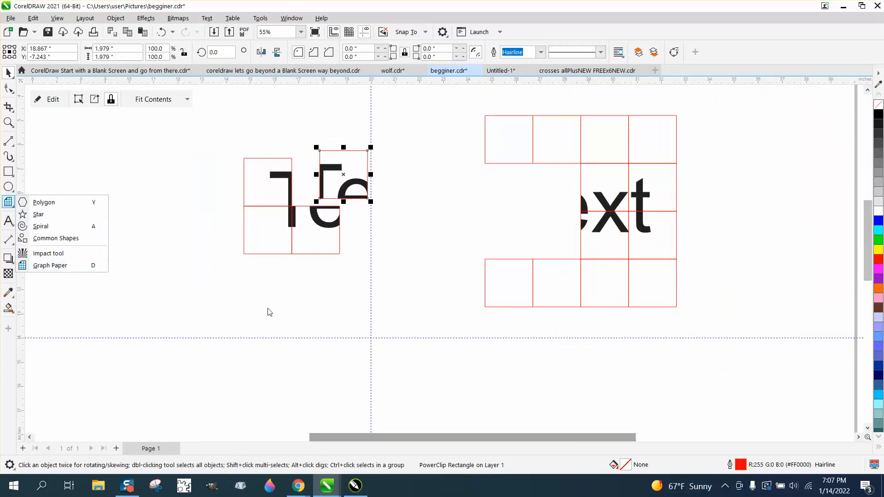
click(403, 305)
scroll(400, 301, down, 4)
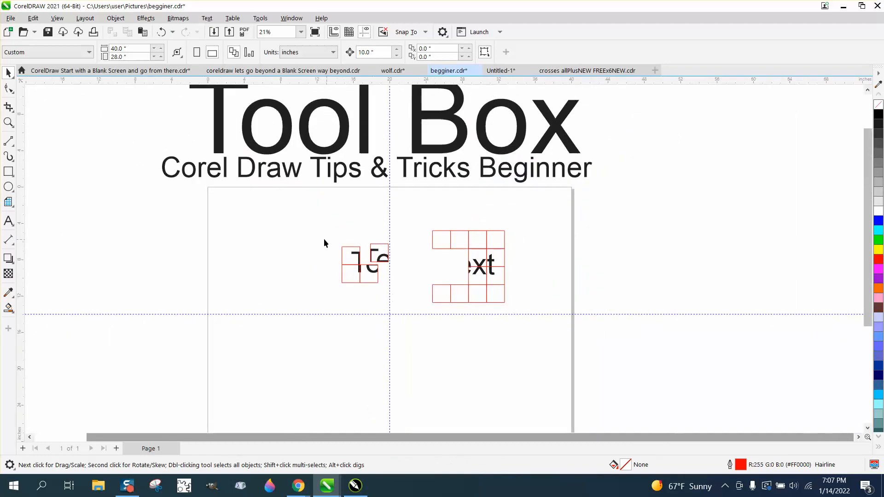
click(8, 122)
scroll(244, 242, down, 2)
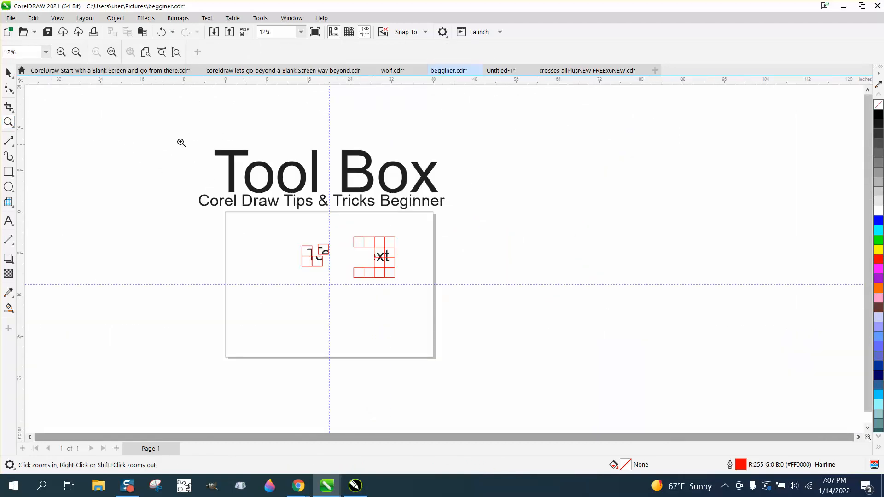